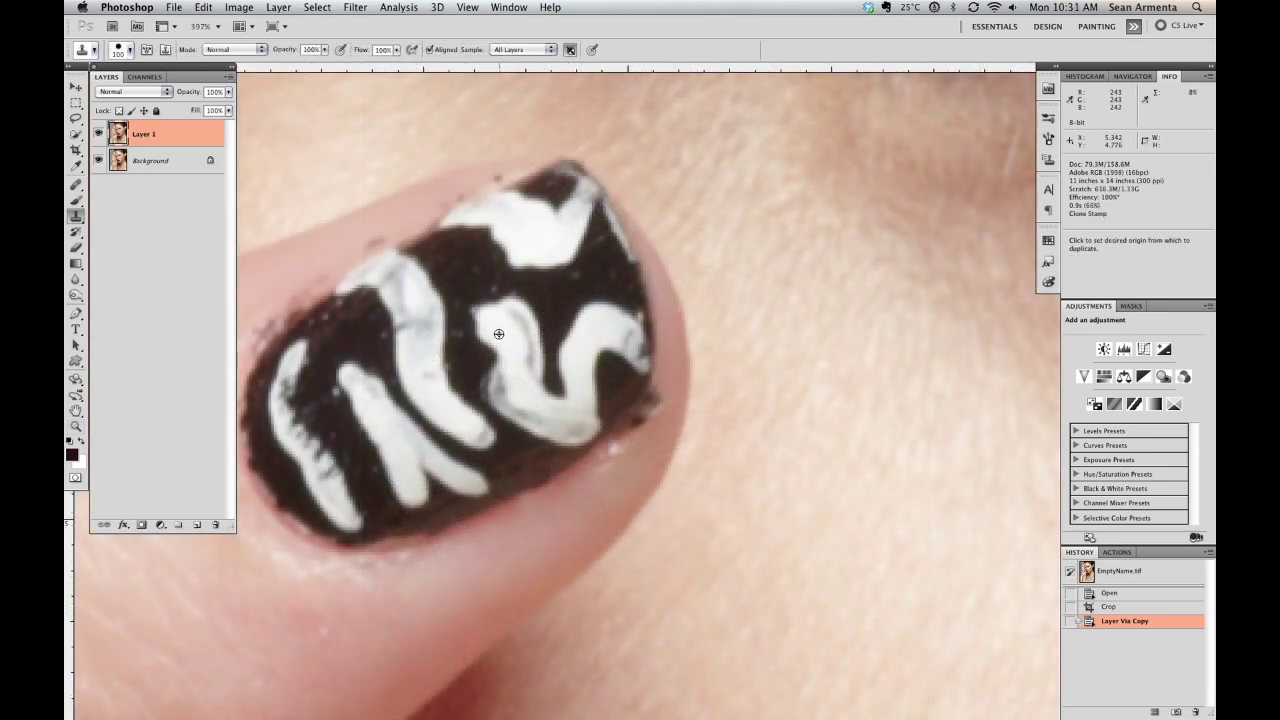
Step: Try cloning the painted nail pattern onto the bare skin beside the fingertip with the Clone Stamp
{"action": "left_click", "coordinate": [501, 333], "text": "alt"}
{"action": "scroll", "coordinate": [600, 347], "scroll_direction": "down", "scroll_amount": 5}
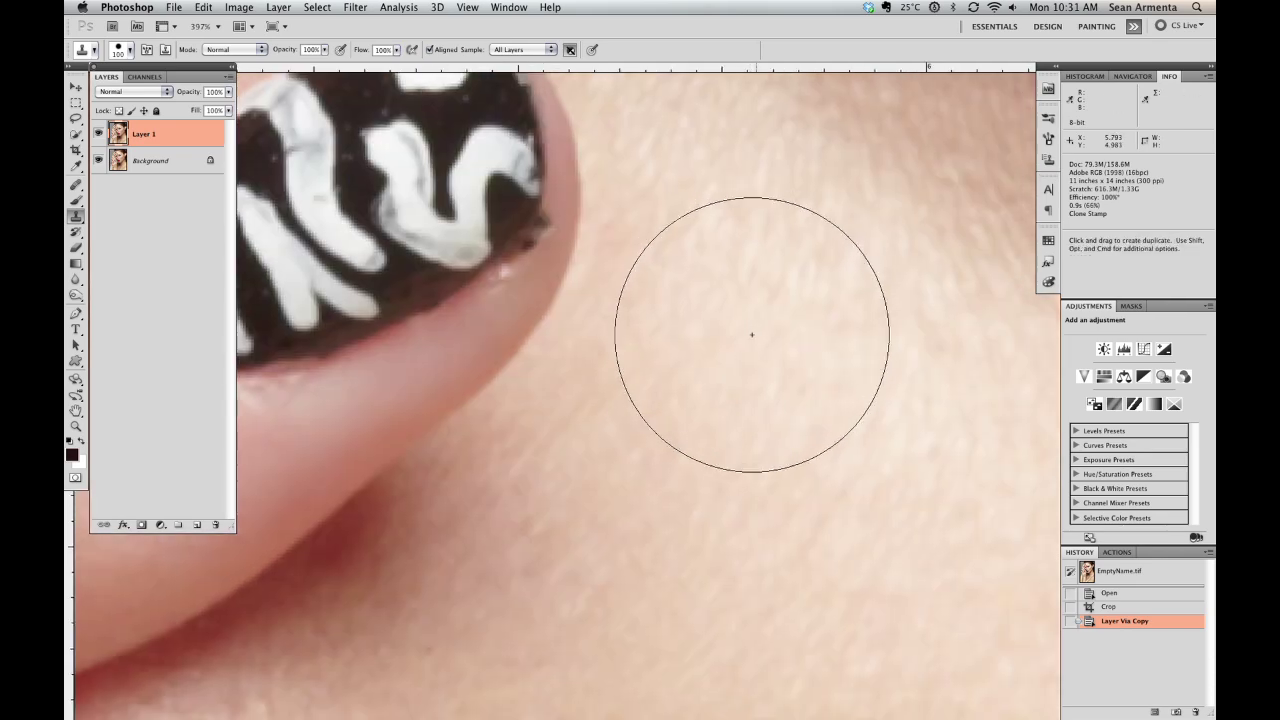
{"action": "left_click", "coordinate": [754, 350]}
{"action": "key", "text": "super+minus"}
{"action": "key", "text": "super+minus"}
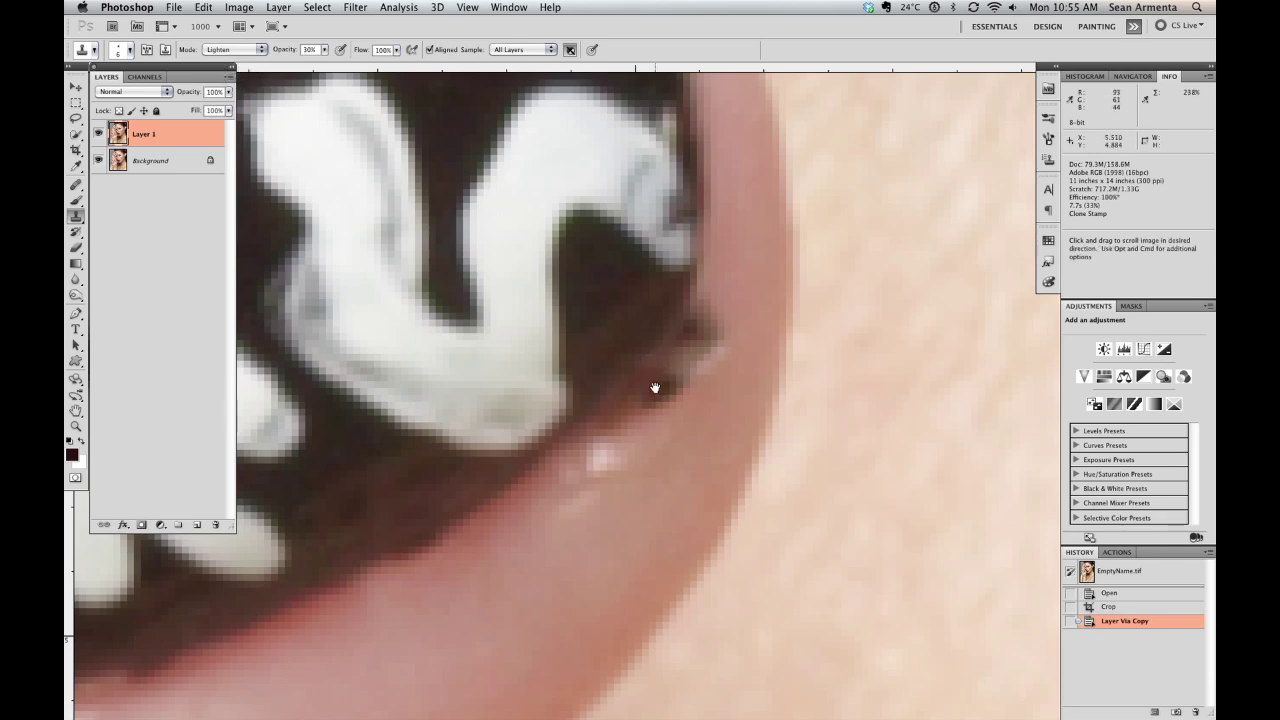
Step: Clone skin over the dark polish smudges at the nail's lower right corner using Lighten mode at 100% opacity
{"action": "scroll", "coordinate": [657, 400], "scroll_direction": "down", "scroll_amount": 3}
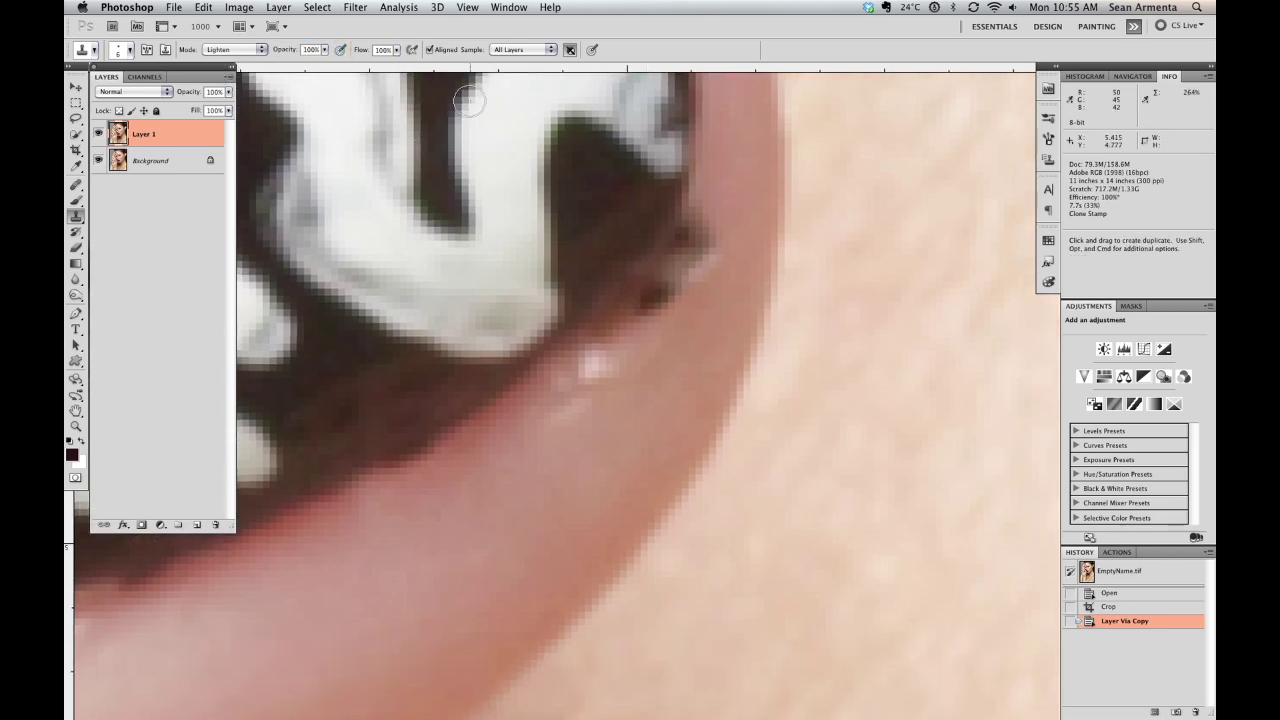
{"action": "key", "text": "alt"}
{"action": "left_click", "coordinate": [719, 298], "text": "alt"}
{"action": "left_click_drag", "start_coordinate": [717, 242], "coordinate": [625, 325]}
{"action": "mouse_move", "coordinate": [706, 217]}
{"action": "left_mouse_down"}
{"action": "mouse_move", "coordinate": [569, 405]}
{"action": "mouse_move", "coordinate": [640, 278]}
{"action": "mouse_move", "coordinate": [693, 220]}
{"action": "mouse_move", "coordinate": [719, 223]}
{"action": "mouse_move", "coordinate": [701, 265]}
{"action": "left_mouse_up"}
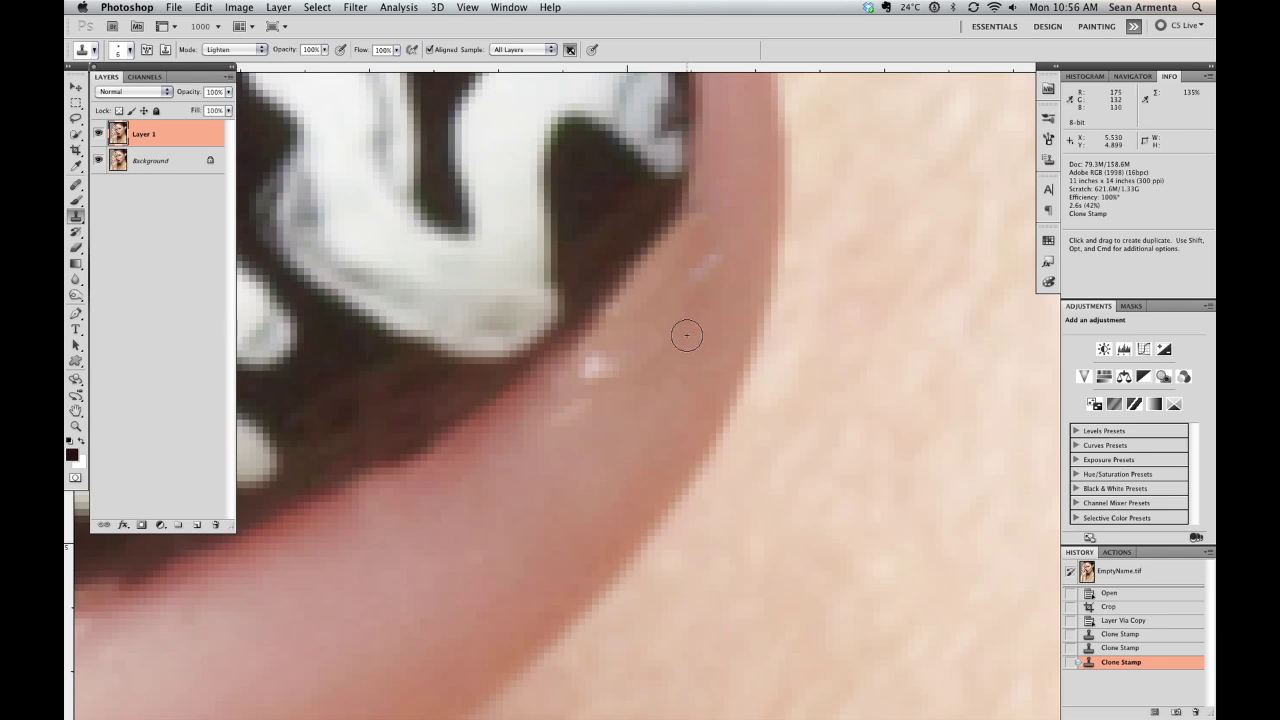
Step: Sample the black polish between the stripes and try cloning it over the right white stripe in Lighten mode
{"action": "left_click_drag", "start_coordinate": [500, 143], "coordinate": [617, 366]}
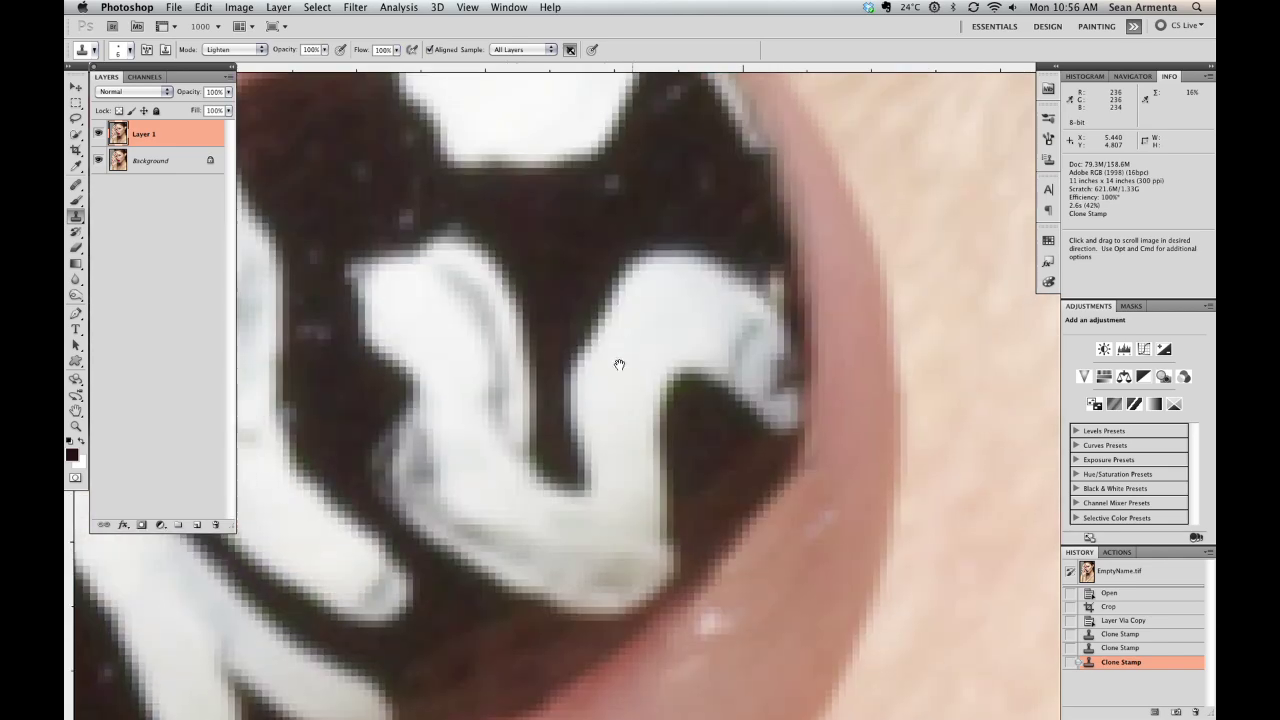
{"action": "left_click", "coordinate": [565, 237], "text": "alt"}
{"action": "left_click_drag", "start_coordinate": [612, 362], "coordinate": [647, 319]}
{"action": "left_click_drag", "start_coordinate": [630, 348], "coordinate": [648, 320]}
{"action": "left_click_drag", "start_coordinate": [628, 350], "coordinate": [650, 316]}
{"action": "mouse_move", "coordinate": [630, 348]}
{"action": "left_mouse_down"}
{"action": "mouse_move", "coordinate": [653, 311]}
{"action": "mouse_move", "coordinate": [636, 342]}
{"action": "left_mouse_up"}
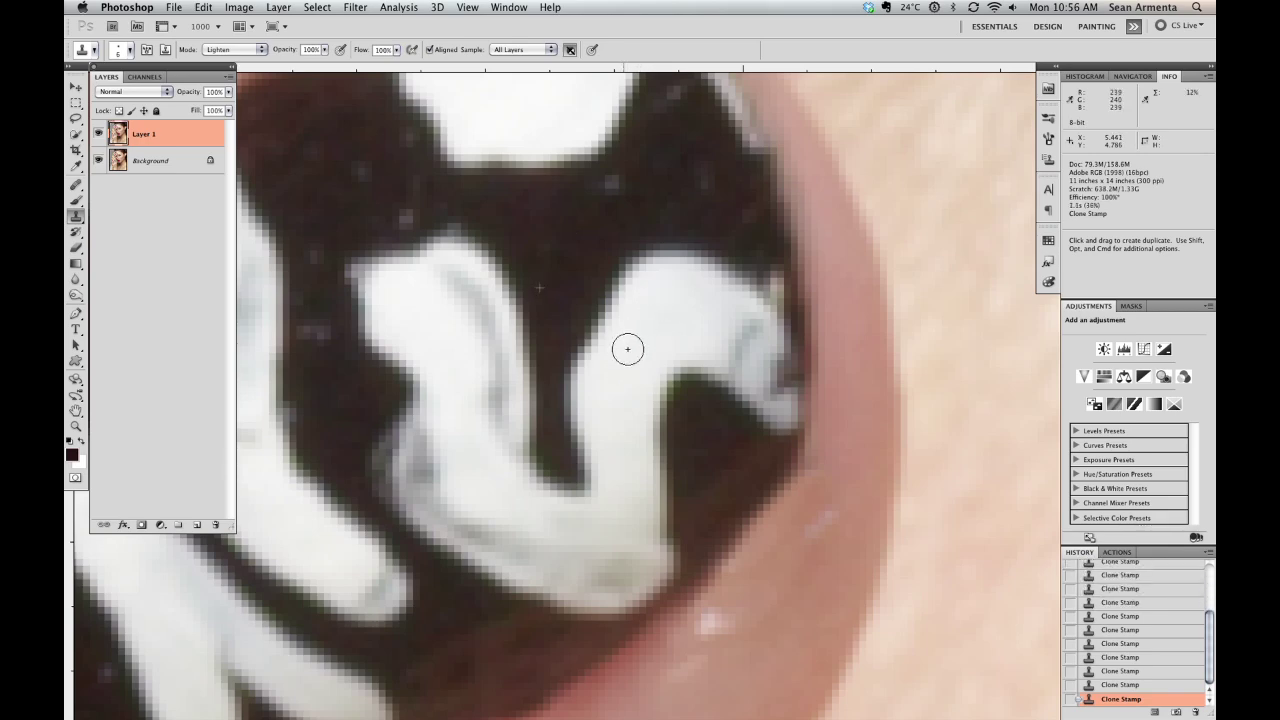
Step: Try cloning white polish onto the black area between the stripes in Lighten mode, and revert to an earlier history state
{"action": "left_click", "coordinate": [639, 341], "text": "alt"}
{"action": "left_click_drag", "start_coordinate": [560, 275], "coordinate": [592, 227]}
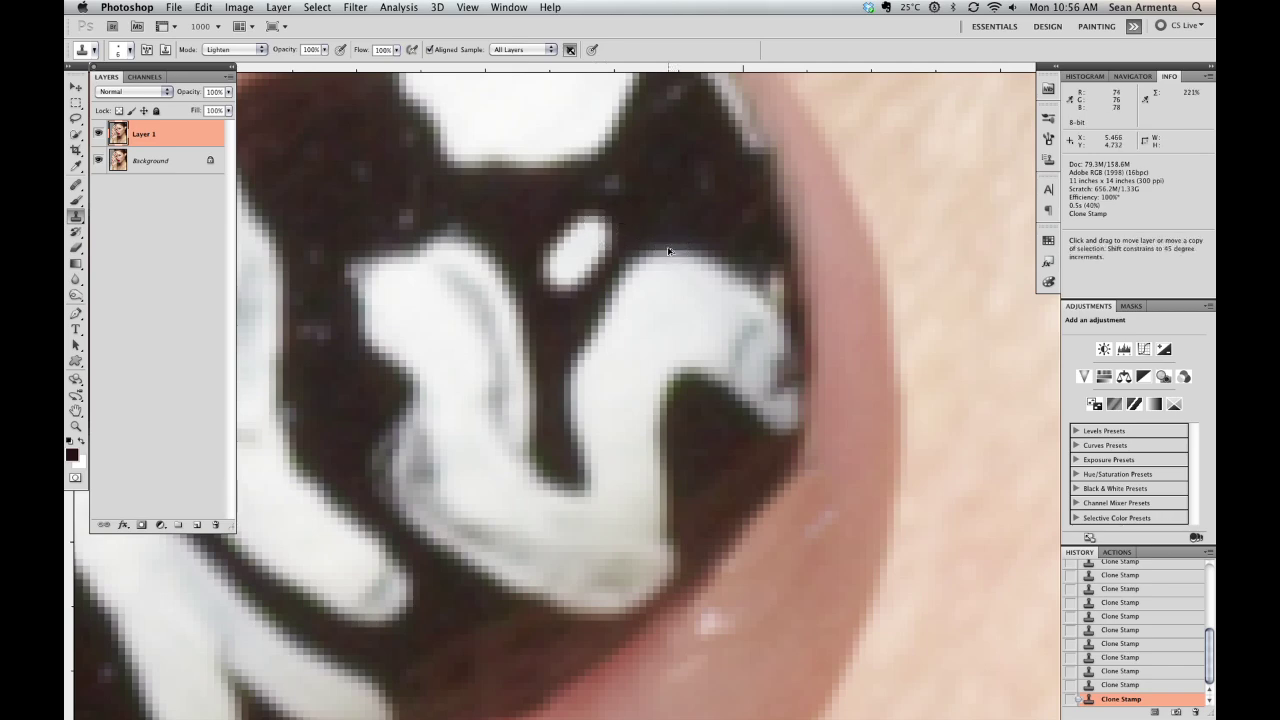
{"action": "left_click", "coordinate": [1121, 658]}
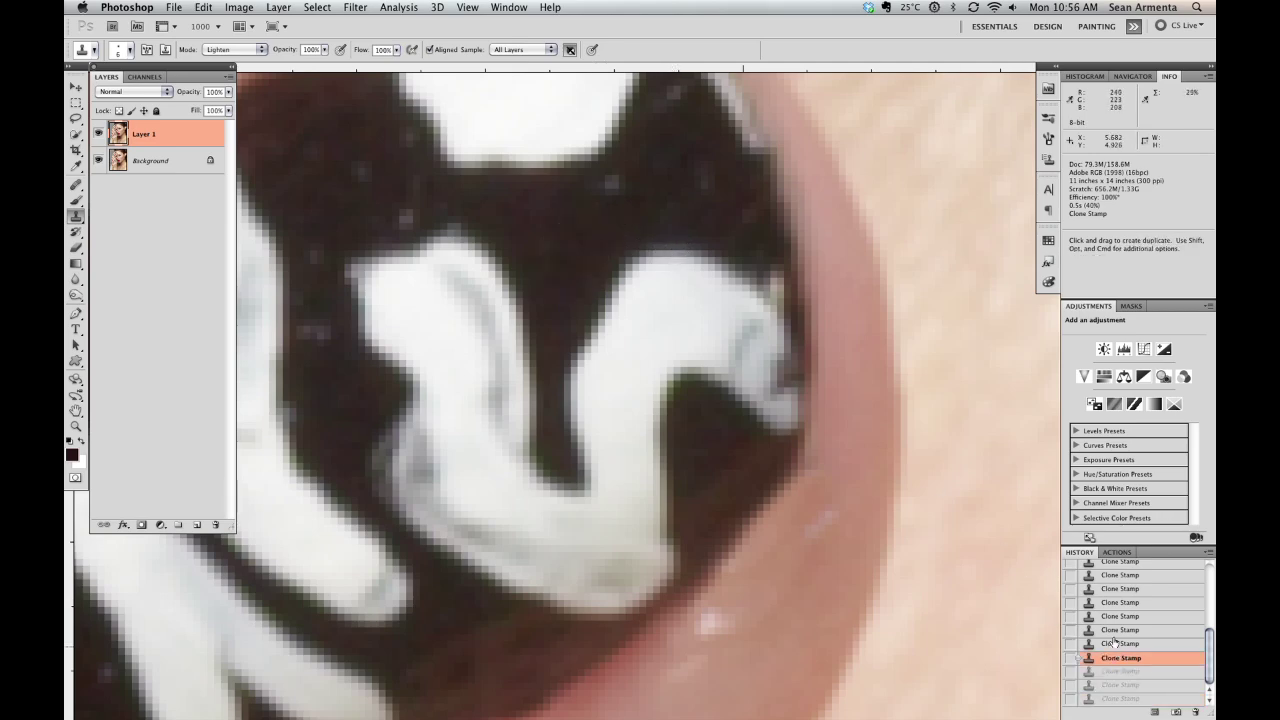
Step: Set the Clone Stamp to Darken mode, clone a black spot onto the right white stripe, and sample the left stripe's white polish
{"action": "left_click", "coordinate": [241, 49]}
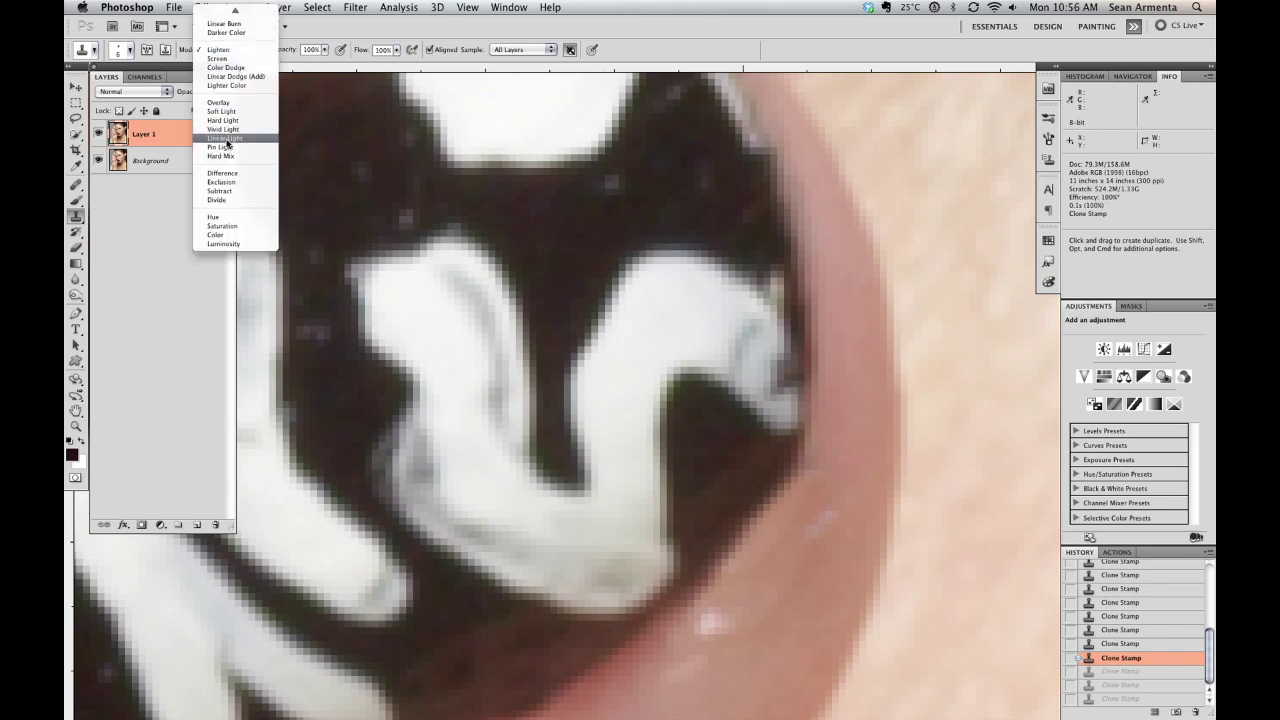
{"action": "mouse_move", "coordinate": [236, 11]}
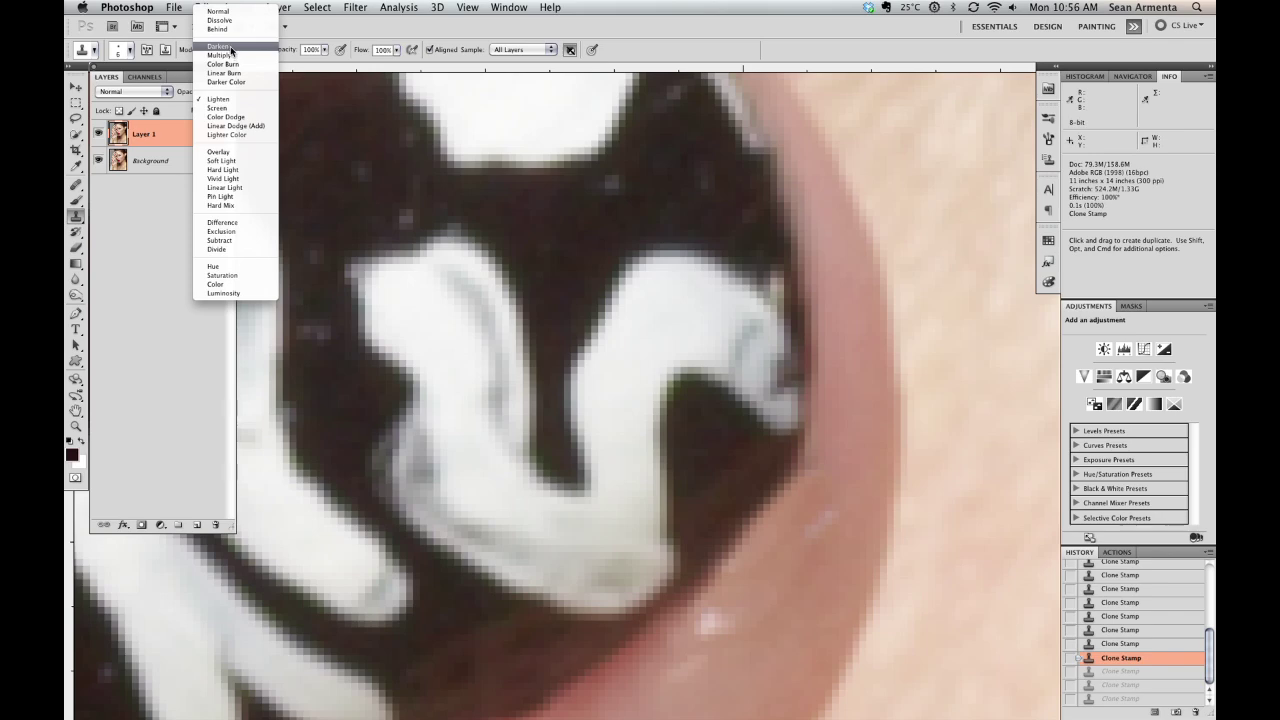
{"action": "left_click", "coordinate": [238, 47]}
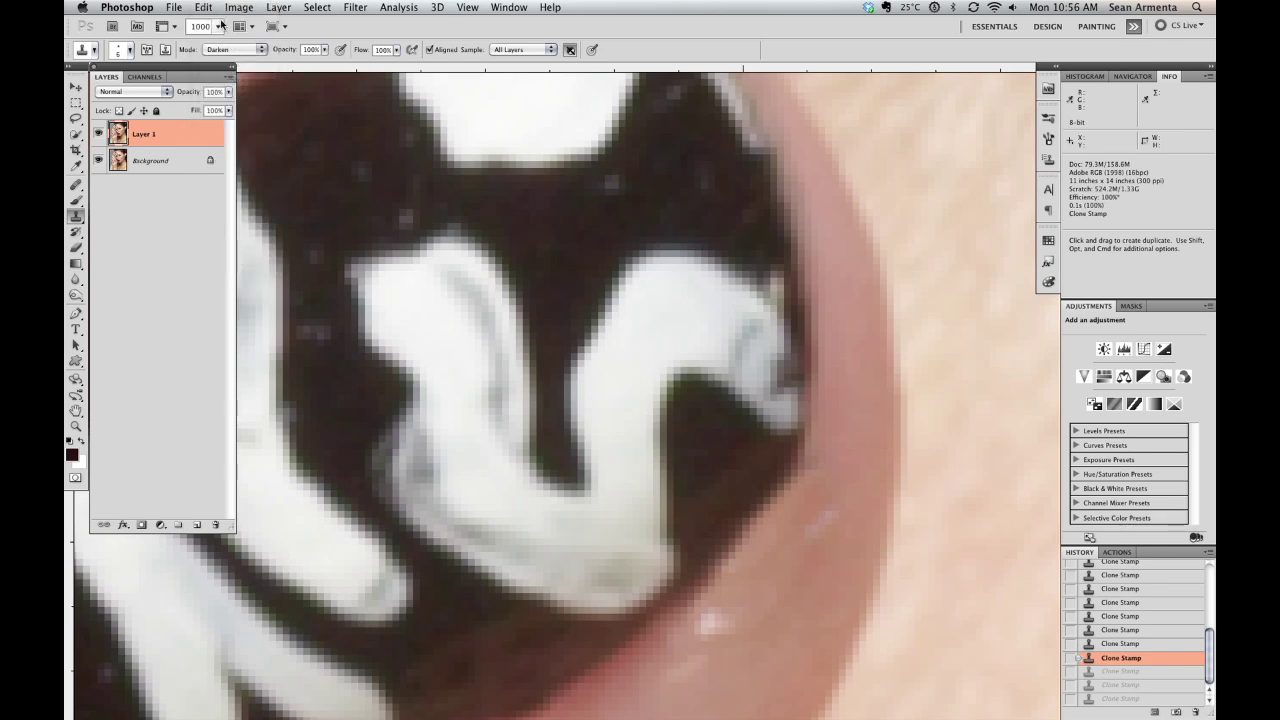
{"action": "key", "text": "alt"}
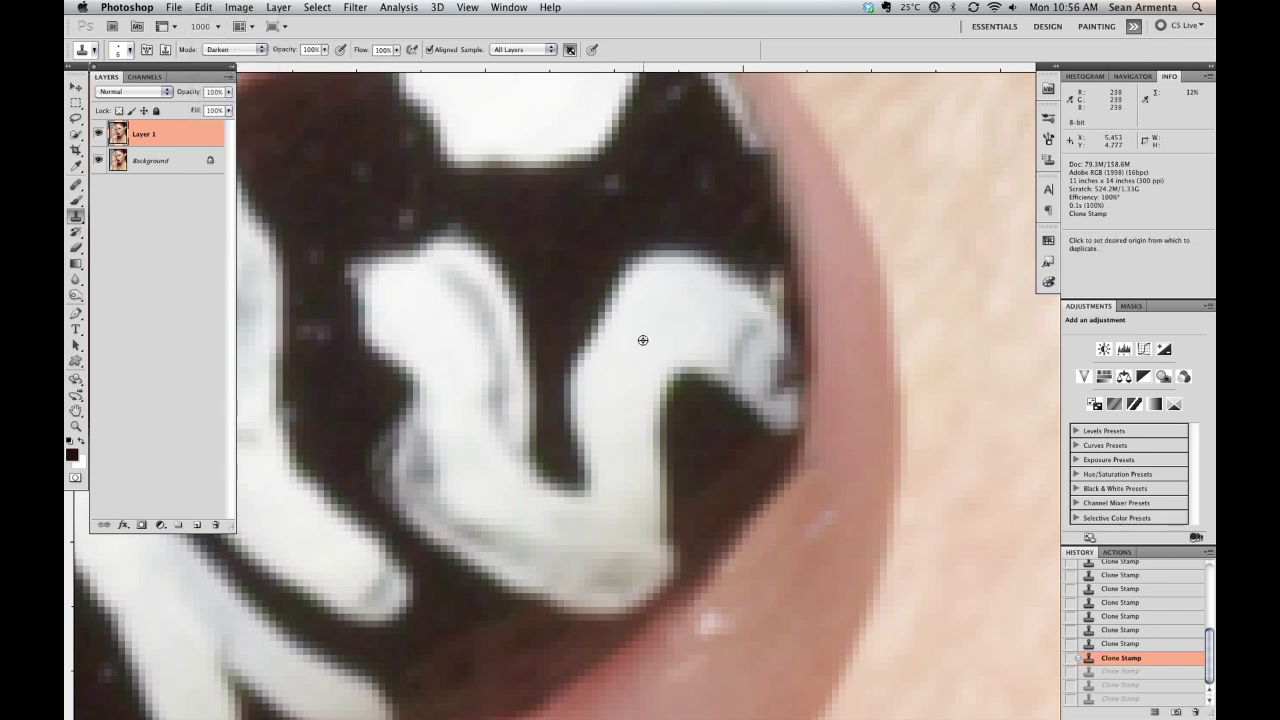
{"action": "left_click", "coordinate": [569, 258], "text": "alt"}
{"action": "mouse_move", "coordinate": [629, 353]}
{"action": "left_mouse_down"}
{"action": "mouse_move", "coordinate": [655, 315]}
{"action": "mouse_move", "coordinate": [620, 370]}
{"action": "mouse_move", "coordinate": [640, 330]}
{"action": "left_mouse_up"}
{"action": "key", "text": "alt"}
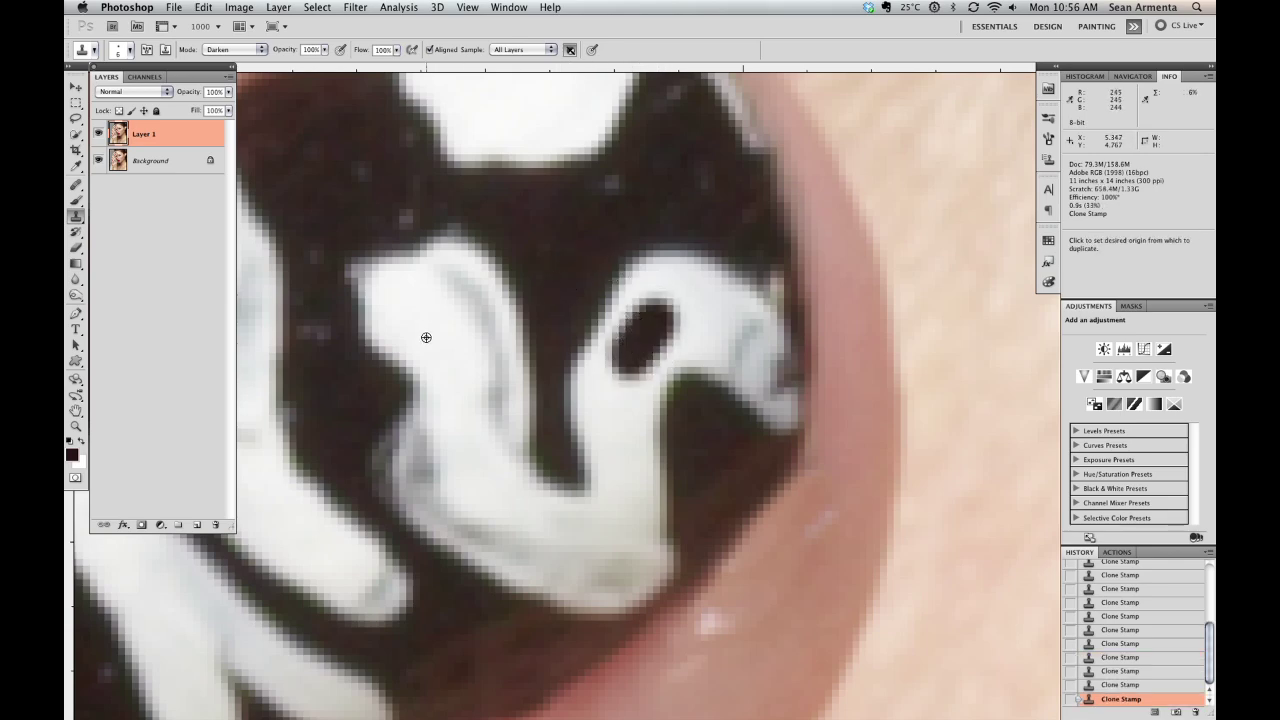
{"action": "left_click", "coordinate": [427, 320], "text": "alt"}
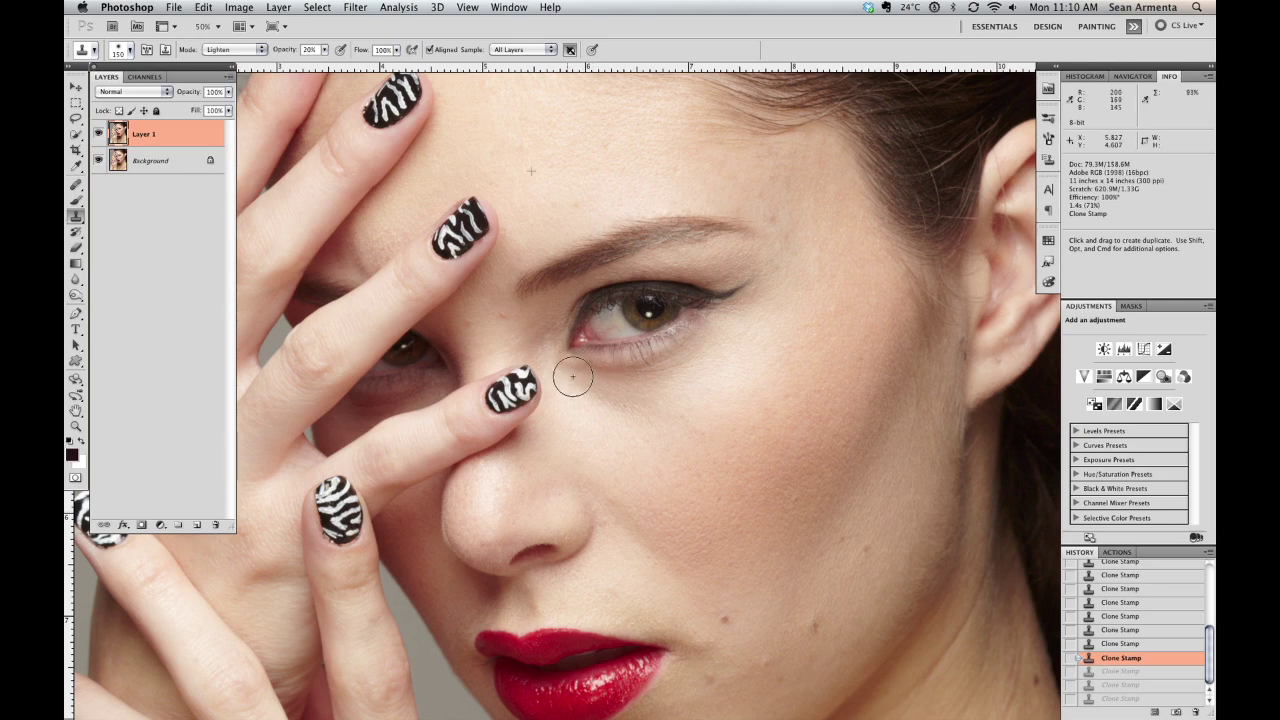
Step: Clone skin in Lighten mode at 20% opacity under the eye and over the stray strands below the forehead hairline
{"action": "left_click", "coordinate": [626, 408]}
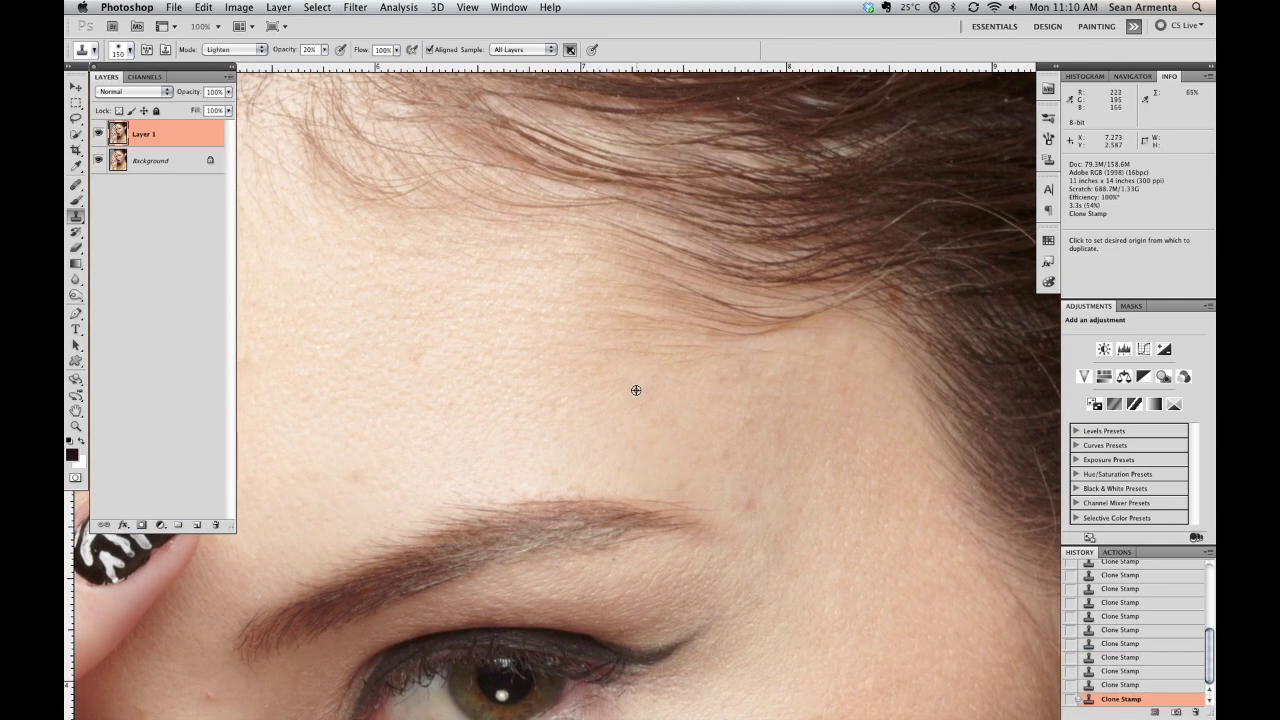
{"action": "left_click", "coordinate": [636, 390], "text": "alt"}
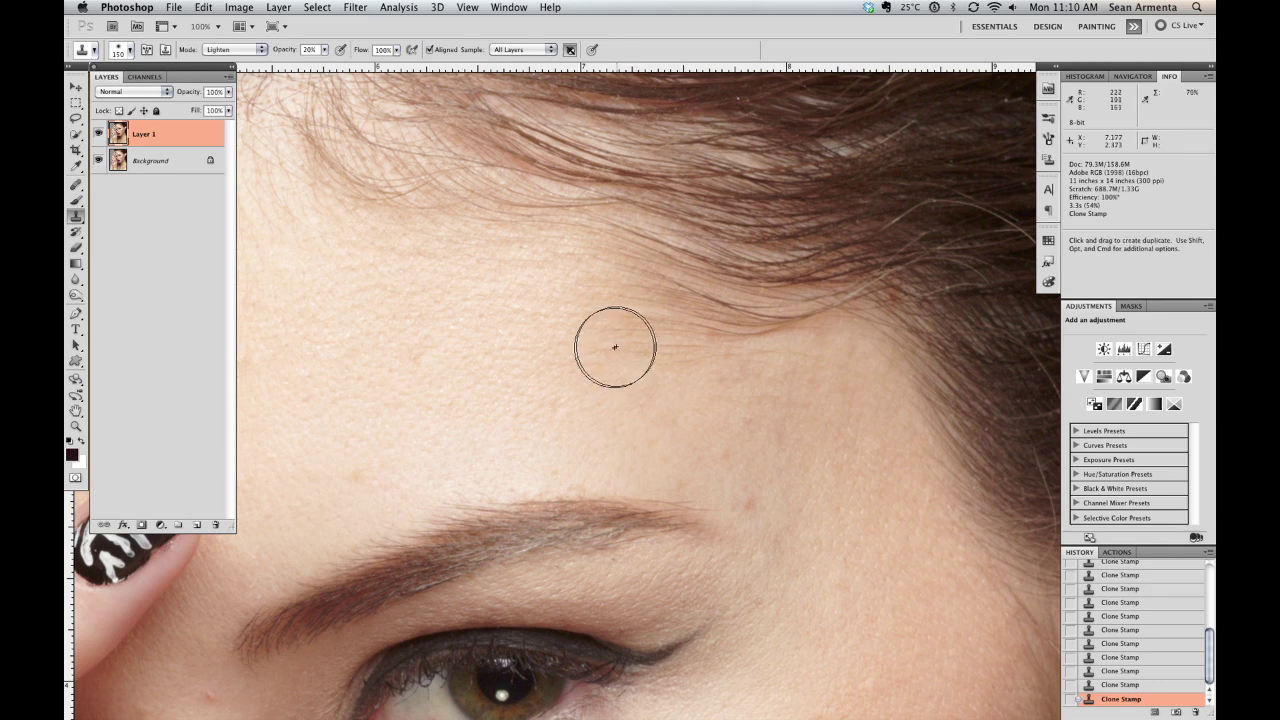
{"action": "mouse_move", "coordinate": [621, 345]}
{"action": "left_mouse_down"}
{"action": "mouse_move", "coordinate": [631, 323]}
{"action": "mouse_move", "coordinate": [692, 328]}
{"action": "mouse_move", "coordinate": [852, 303]}
{"action": "mouse_move", "coordinate": [833, 315]}
{"action": "left_mouse_up"}
{"action": "mouse_move", "coordinate": [651, 304]}
{"action": "left_mouse_down"}
{"action": "mouse_move", "coordinate": [707, 297]}
{"action": "mouse_move", "coordinate": [609, 271]}
{"action": "mouse_move", "coordinate": [831, 314]}
{"action": "mouse_move", "coordinate": [721, 326]}
{"action": "left_mouse_up"}
{"action": "left_click_drag", "start_coordinate": [721, 326], "coordinate": [691, 300]}
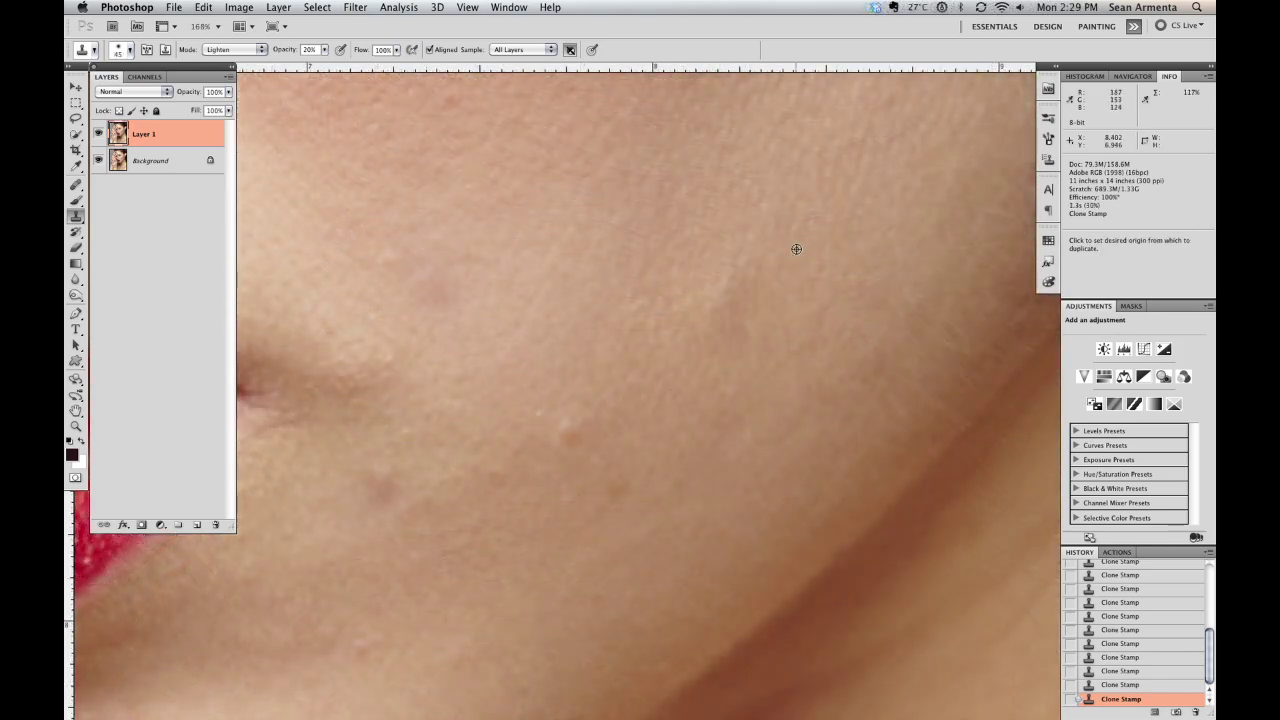
Step: Clone clean skin over the dark blemishes on the lower cheek in Lighten mode at 20% opacity
{"action": "left_click", "coordinate": [722, 243], "text": "alt"}
{"action": "left_click_drag", "start_coordinate": [684, 356], "coordinate": [708, 335]}
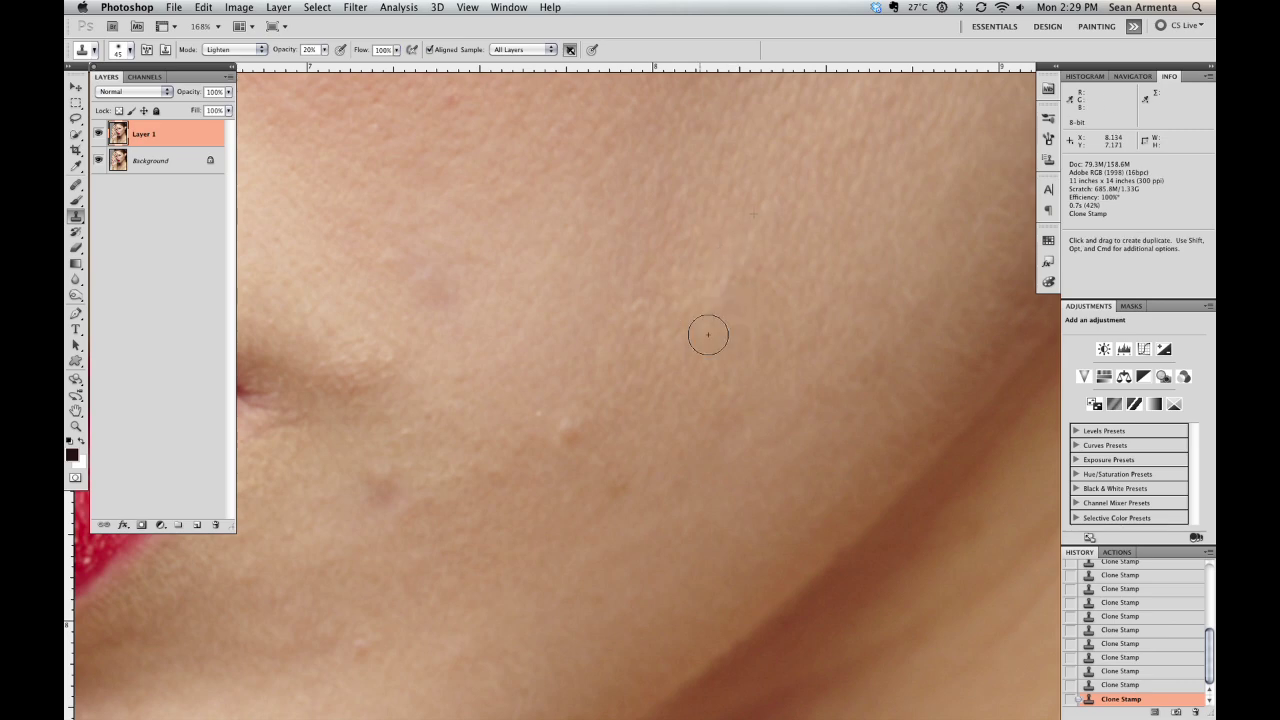
{"action": "left_click", "coordinate": [548, 389], "text": "alt"}
{"action": "left_click", "coordinate": [552, 447]}
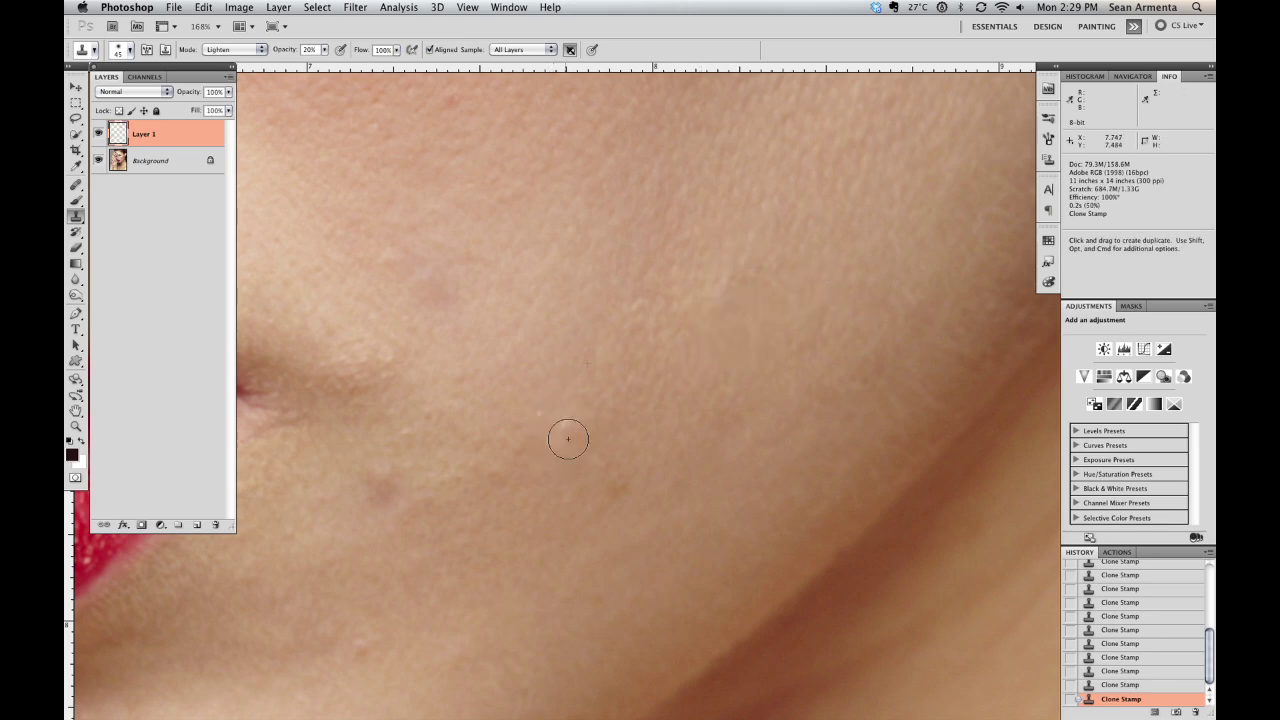
{"action": "left_click_drag", "start_coordinate": [537, 429], "coordinate": [651, 289]}
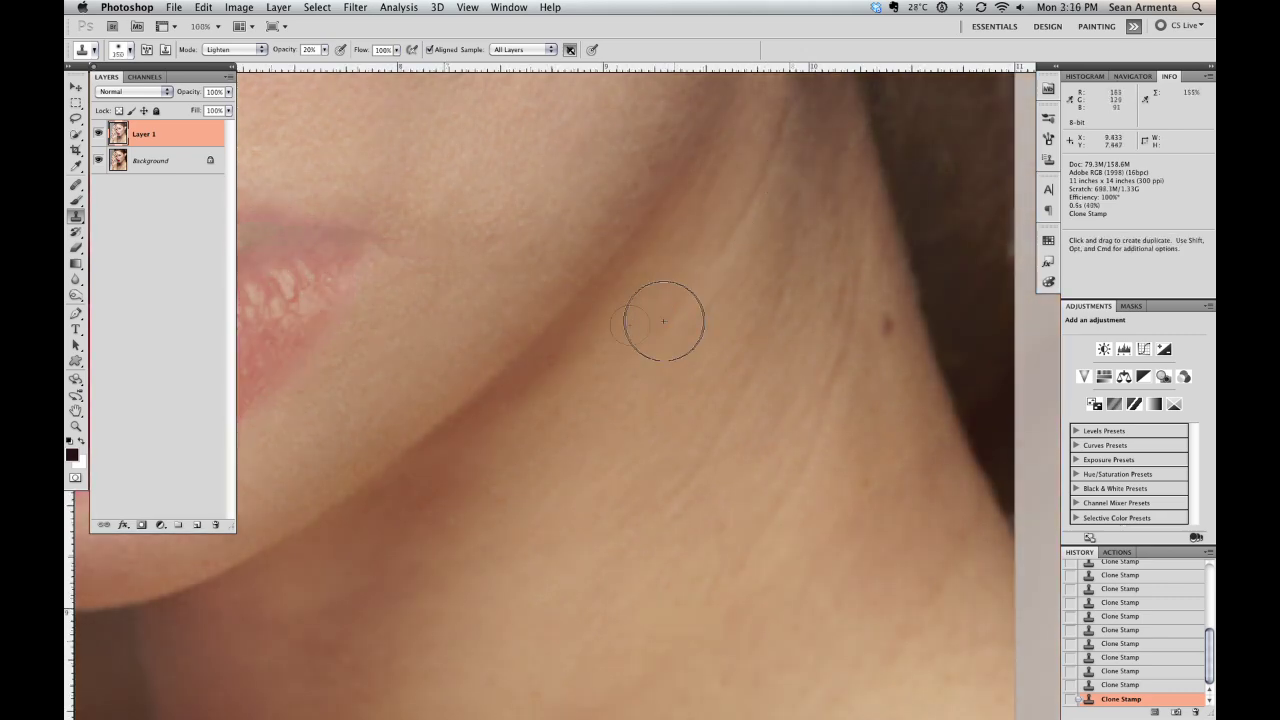
Step: Sample smooth neck skin and clone it over the creases on the neck in Lighten mode at 20% opacity
{"action": "left_click_drag", "start_coordinate": [703, 435], "coordinate": [643, 289]}
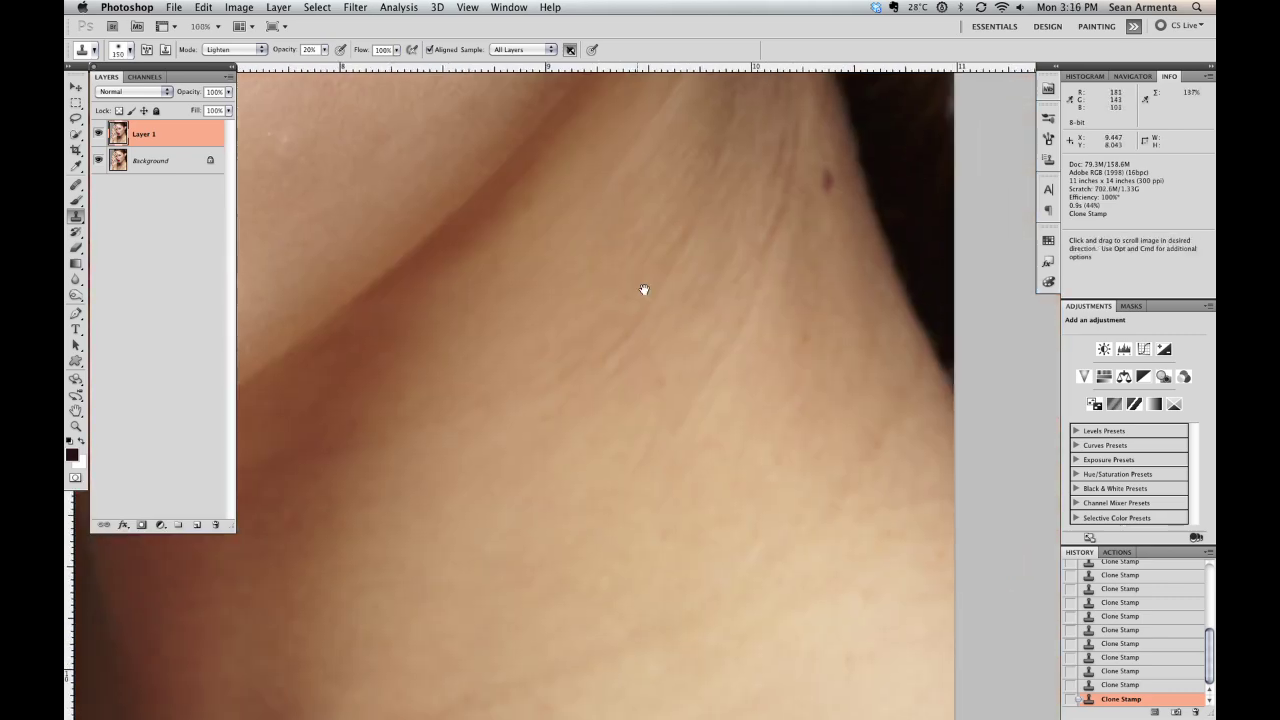
{"action": "left_click", "coordinate": [778, 291], "text": "alt"}
{"action": "mouse_move", "coordinate": [760, 225]}
{"action": "left_mouse_down"}
{"action": "mouse_move", "coordinate": [723, 361]}
{"action": "mouse_move", "coordinate": [652, 439]}
{"action": "mouse_move", "coordinate": [644, 421]}
{"action": "mouse_move", "coordinate": [767, 251]}
{"action": "mouse_move", "coordinate": [641, 401]}
{"action": "left_mouse_up"}
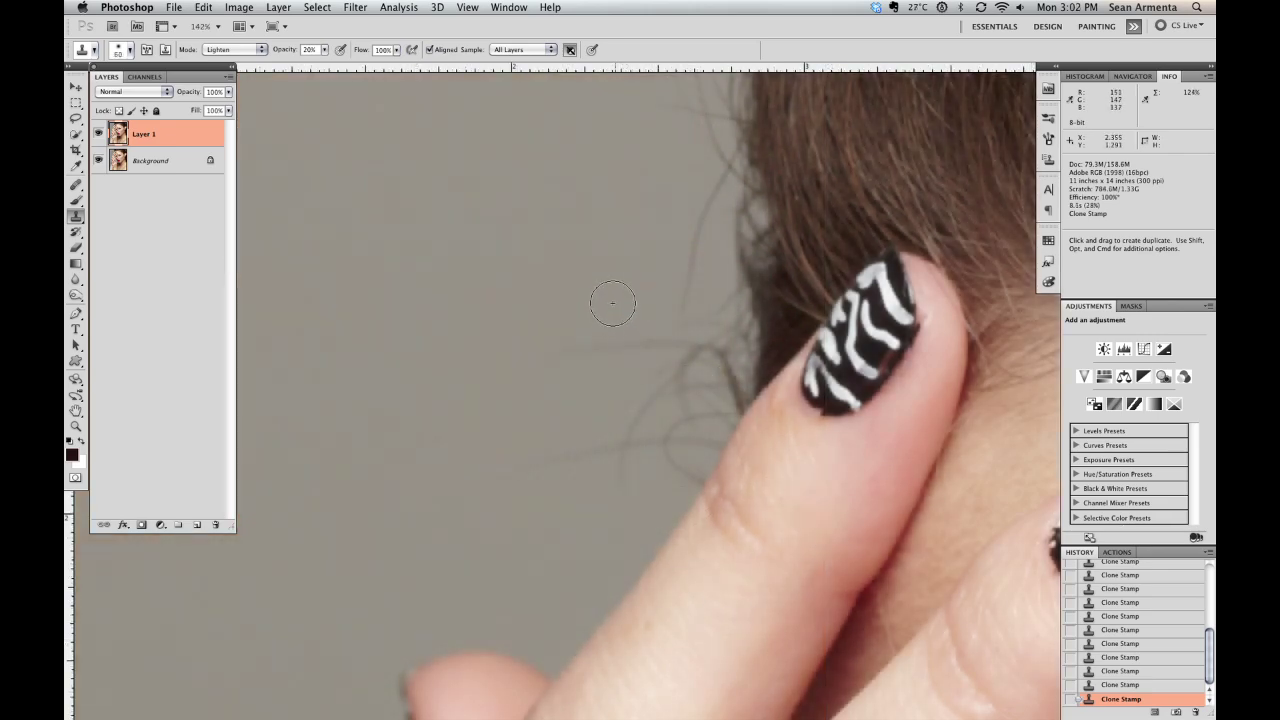
Step: Clone grey background over the stray hairs between the head and the raised finger in Lighten mode, raising opacity to 40%
{"action": "mouse_move", "coordinate": [663, 342]}
{"action": "left_mouse_down"}
{"action": "mouse_move", "coordinate": [550, 435]}
{"action": "mouse_move", "coordinate": [559, 442]}
{"action": "left_mouse_up"}
{"action": "left_click_drag", "start_coordinate": [696, 371], "coordinate": [536, 462]}
{"action": "left_click_drag", "start_coordinate": [672, 435], "coordinate": [574, 474]}
{"action": "left_click_drag", "start_coordinate": [637, 444], "coordinate": [583, 457]}
{"action": "mouse_move", "coordinate": [730, 374]}
{"action": "left_mouse_down"}
{"action": "mouse_move", "coordinate": [638, 368]}
{"action": "mouse_move", "coordinate": [591, 465]}
{"action": "left_mouse_up"}
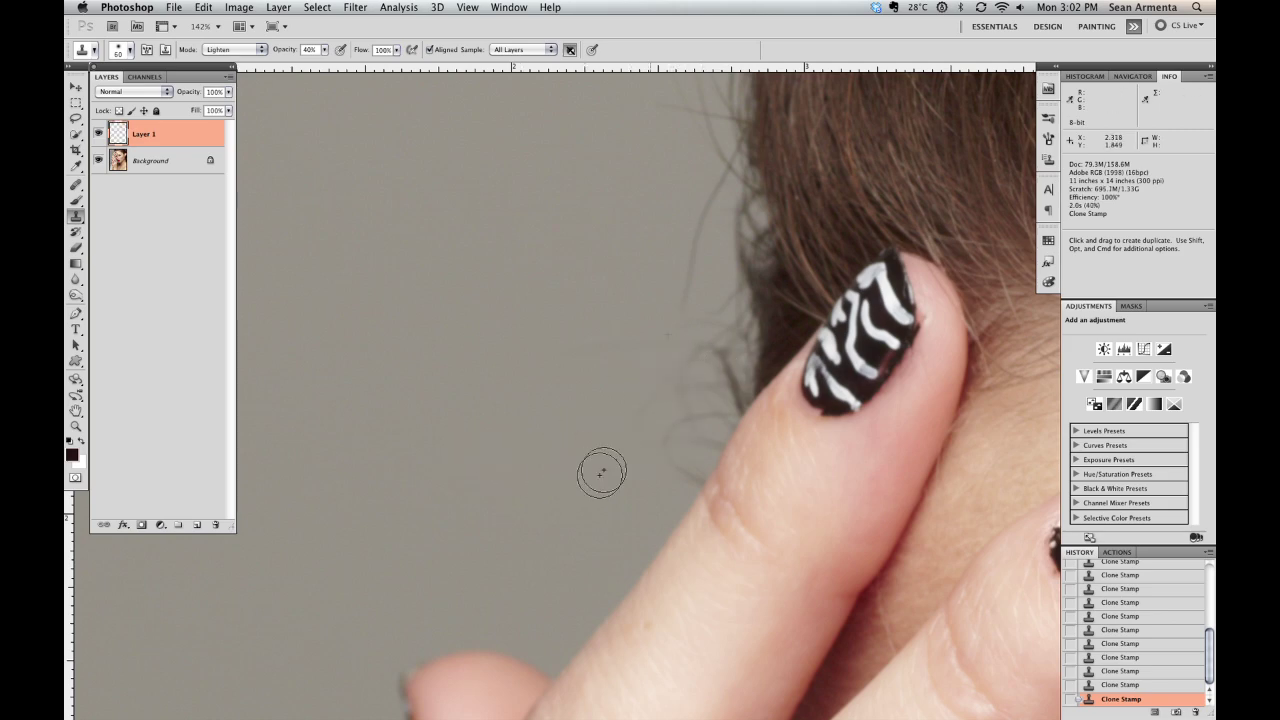
{"action": "left_click_drag", "start_coordinate": [670, 333], "coordinate": [595, 351]}
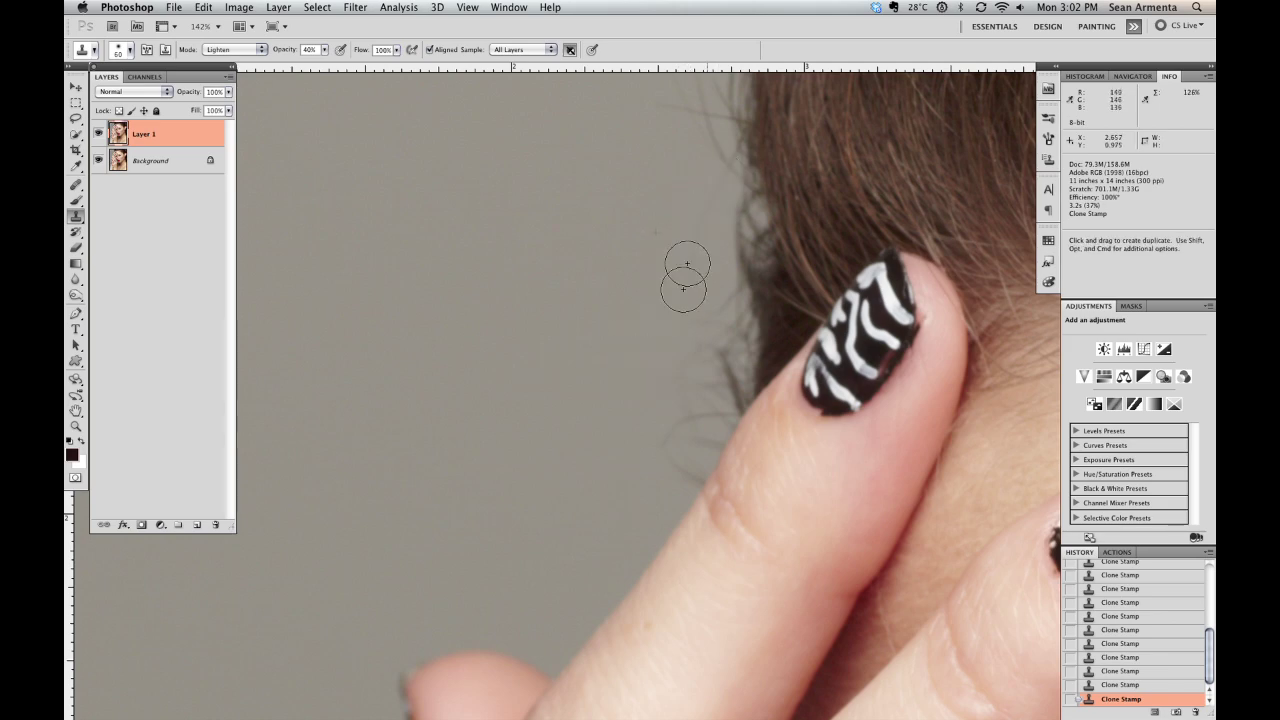
{"action": "left_click", "coordinate": [607, 487]}
{"action": "mouse_move", "coordinate": [719, 454]}
{"action": "left_mouse_down"}
{"action": "mouse_move", "coordinate": [694, 480]}
{"action": "mouse_move", "coordinate": [743, 431]}
{"action": "mouse_move", "coordinate": [700, 409]}
{"action": "mouse_move", "coordinate": [721, 409]}
{"action": "left_mouse_up"}
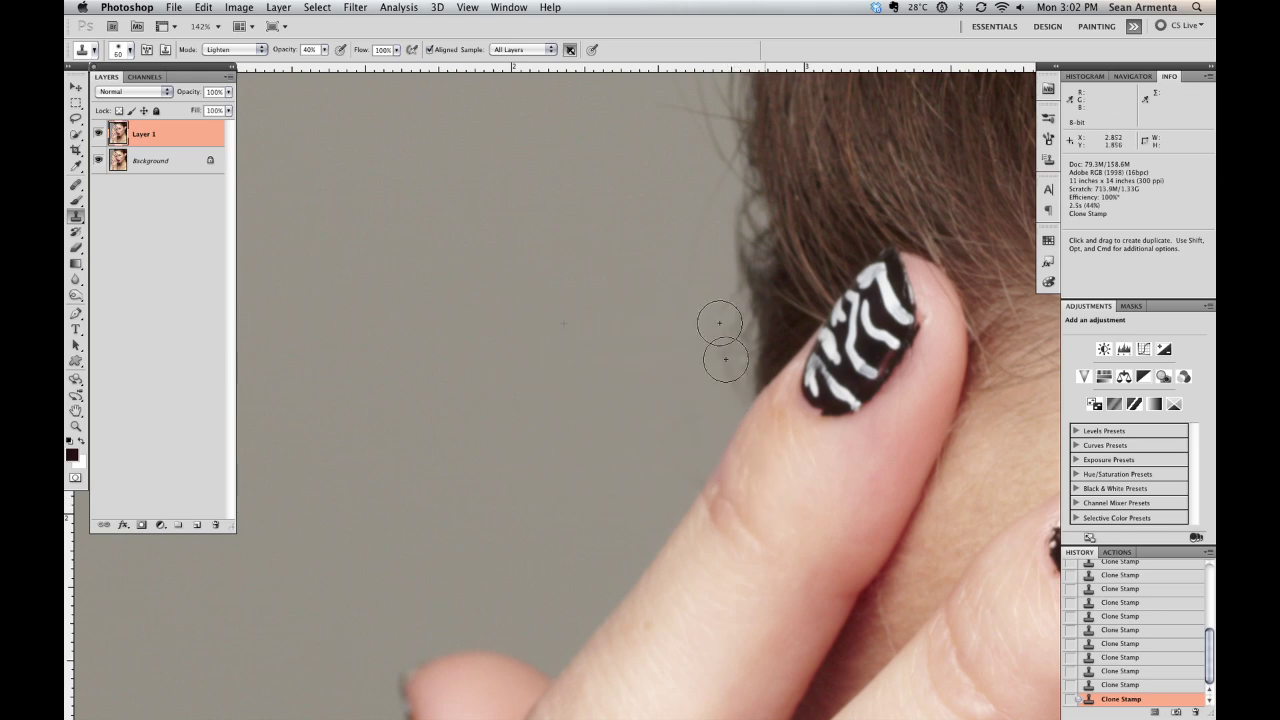
{"action": "mouse_move", "coordinate": [723, 390]}
{"action": "left_mouse_down"}
{"action": "mouse_move", "coordinate": [728, 500]}
{"action": "mouse_move", "coordinate": [671, 466]}
{"action": "mouse_move", "coordinate": [649, 337]}
{"action": "left_mouse_up"}
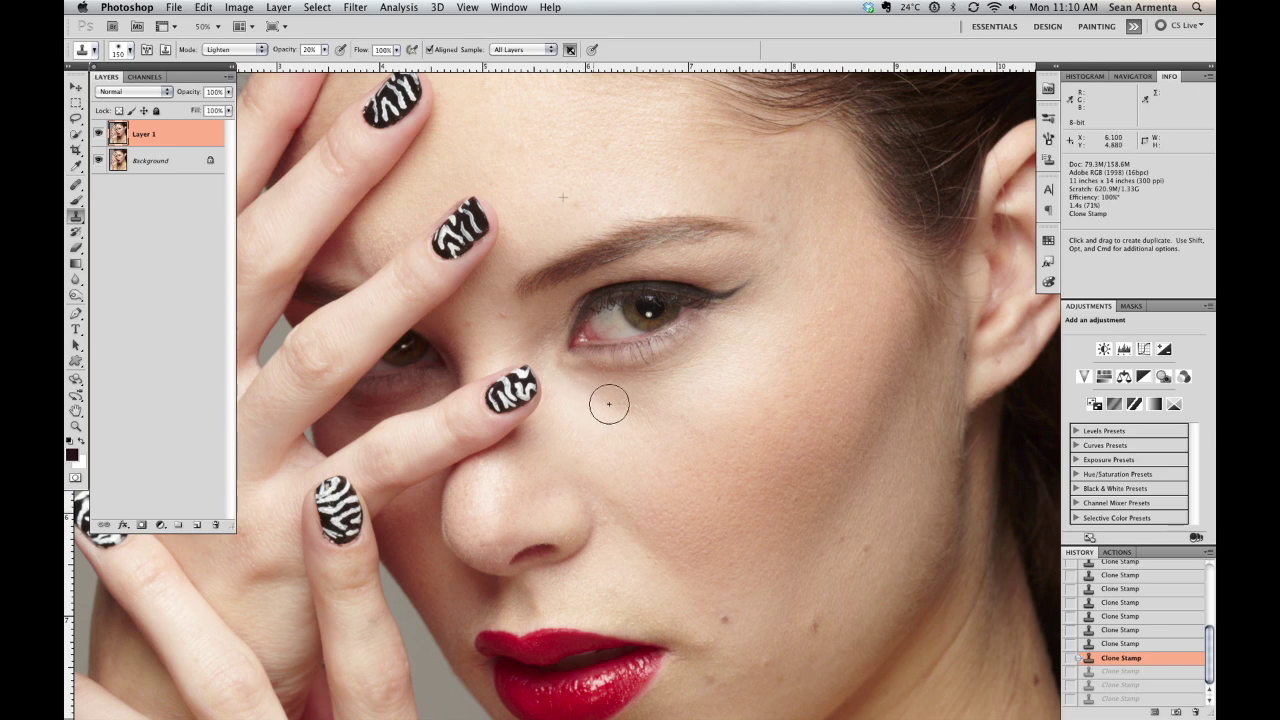
Step: Lighten the shadow under the eye with Clone Stamp strokes in Lighten mode at 20% opacity
{"action": "left_click_drag", "start_coordinate": [609, 404], "coordinate": [630, 412]}
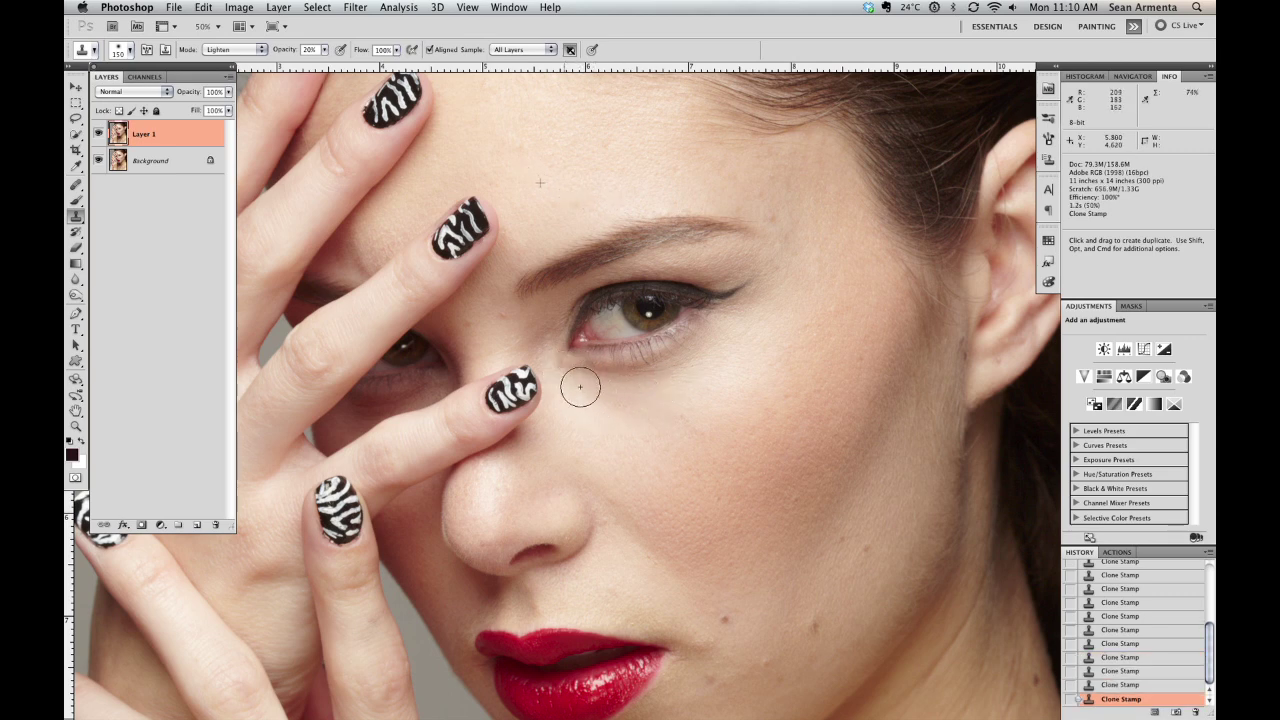
{"action": "left_click_drag", "start_coordinate": [651, 366], "coordinate": [674, 366]}
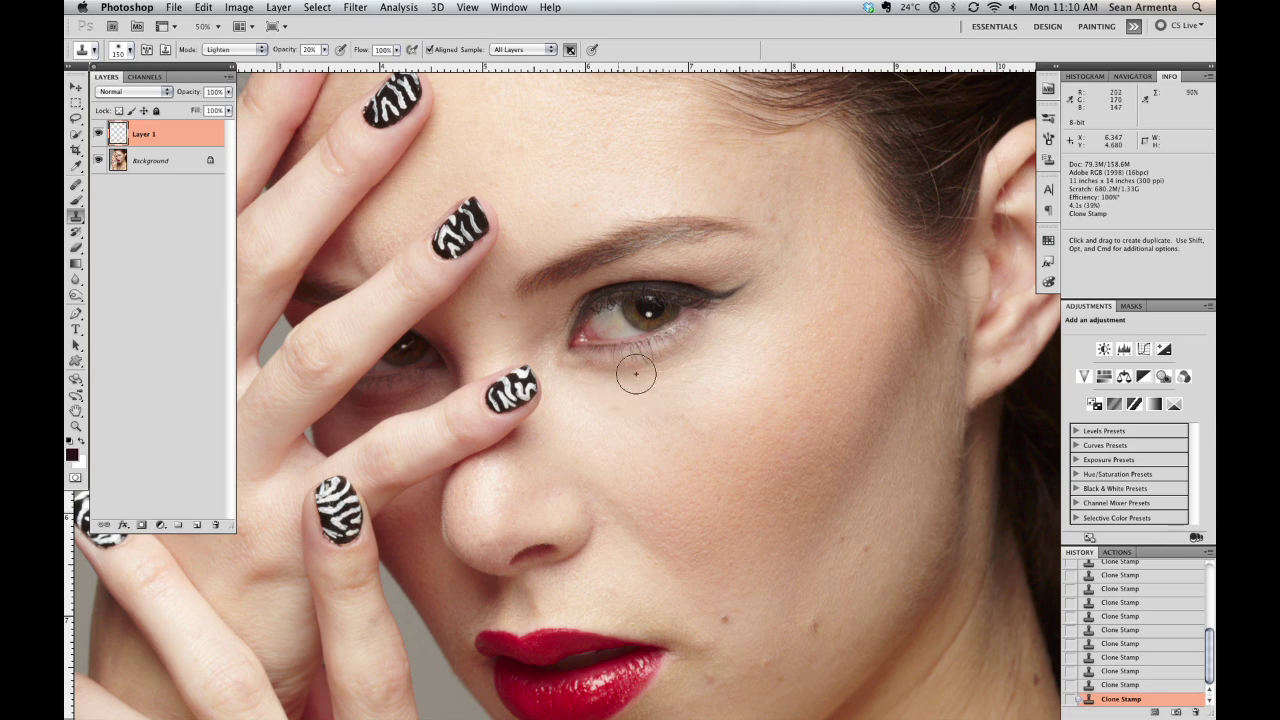
{"action": "mouse_move", "coordinate": [713, 338]}
{"action": "left_mouse_down"}
{"action": "mouse_move", "coordinate": [672, 369]}
{"action": "mouse_move", "coordinate": [561, 364]}
{"action": "left_mouse_up"}
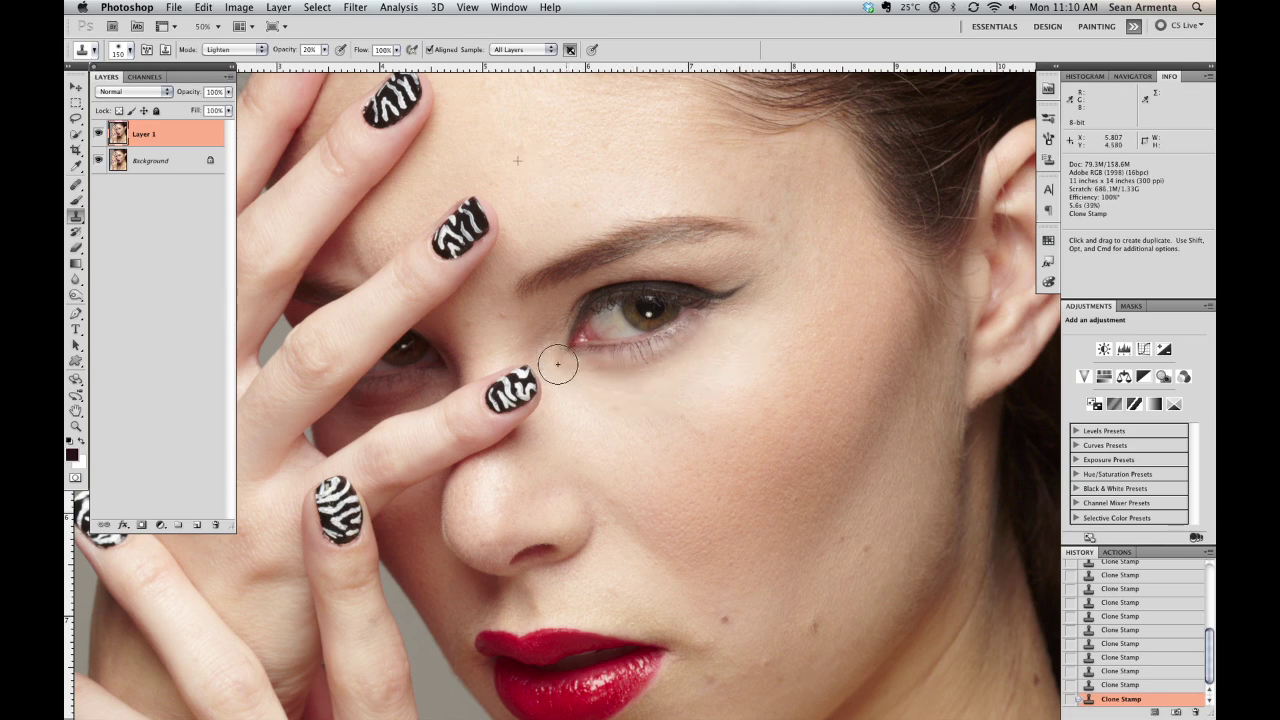
Step: Compare the under-eye retouch before and after by undoing and redoing the last two strokes and toggling Layer 1's visibility
{"action": "key", "text": "super+alt+z"}
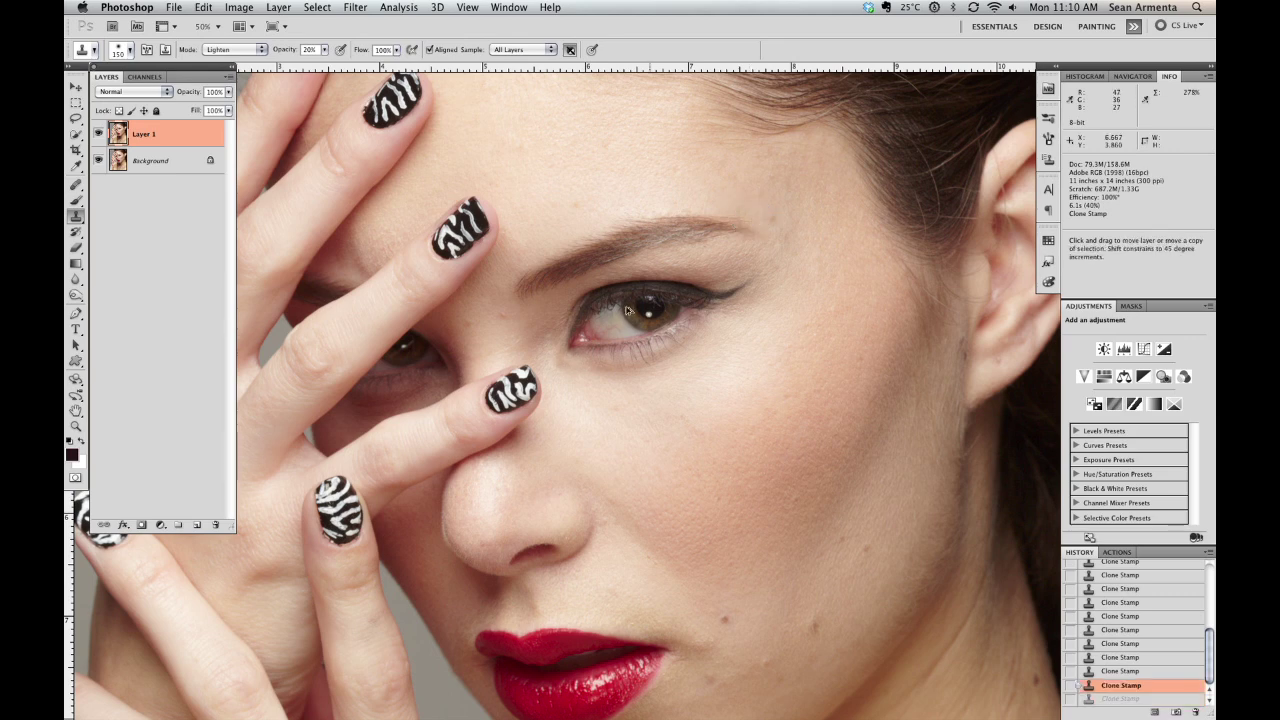
{"action": "key", "text": "super+alt+z"}
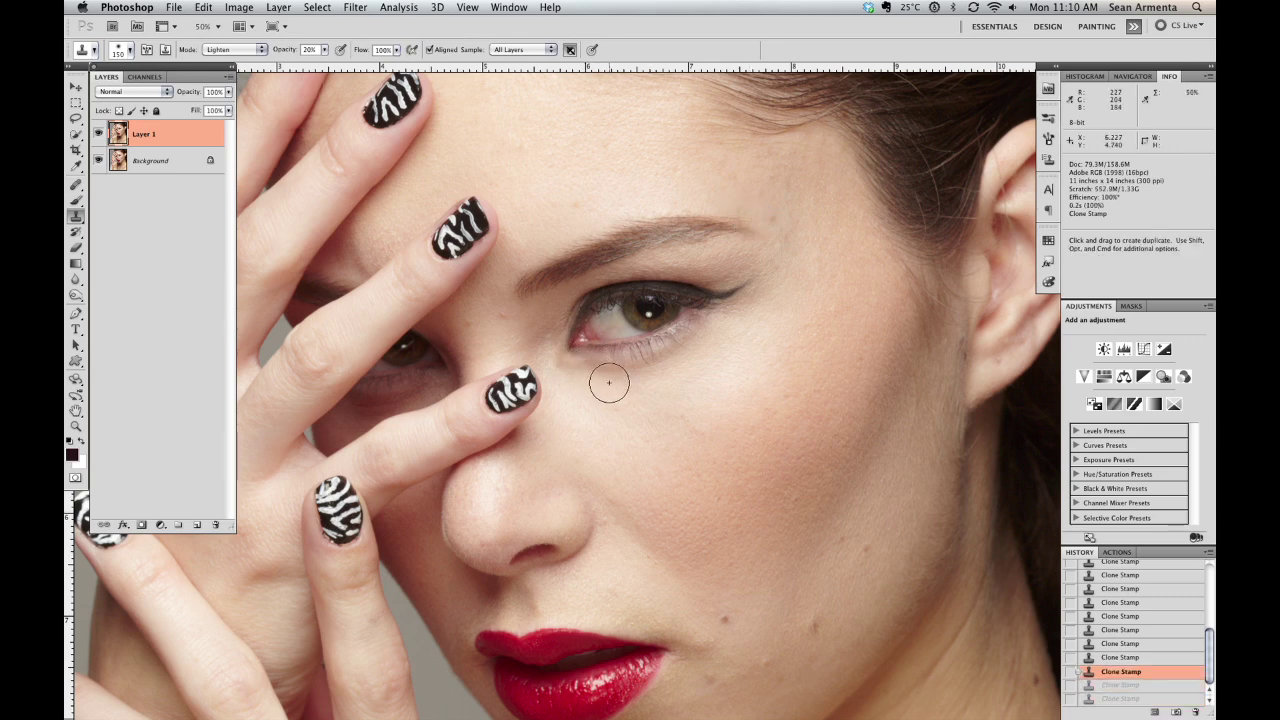
{"action": "key", "text": "super+shift+z"}
{"action": "key", "text": "super+shift+z"}
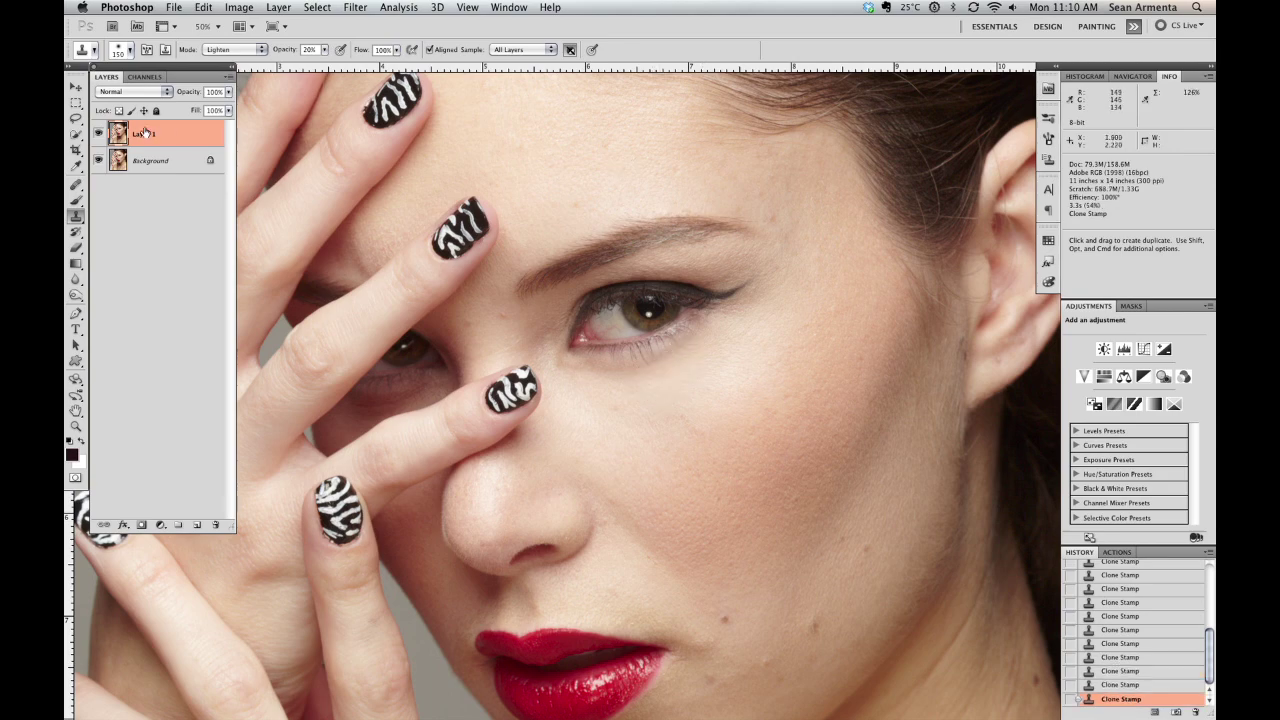
{"action": "left_click", "coordinate": [98, 134]}
{"action": "left_click", "coordinate": [98, 135]}
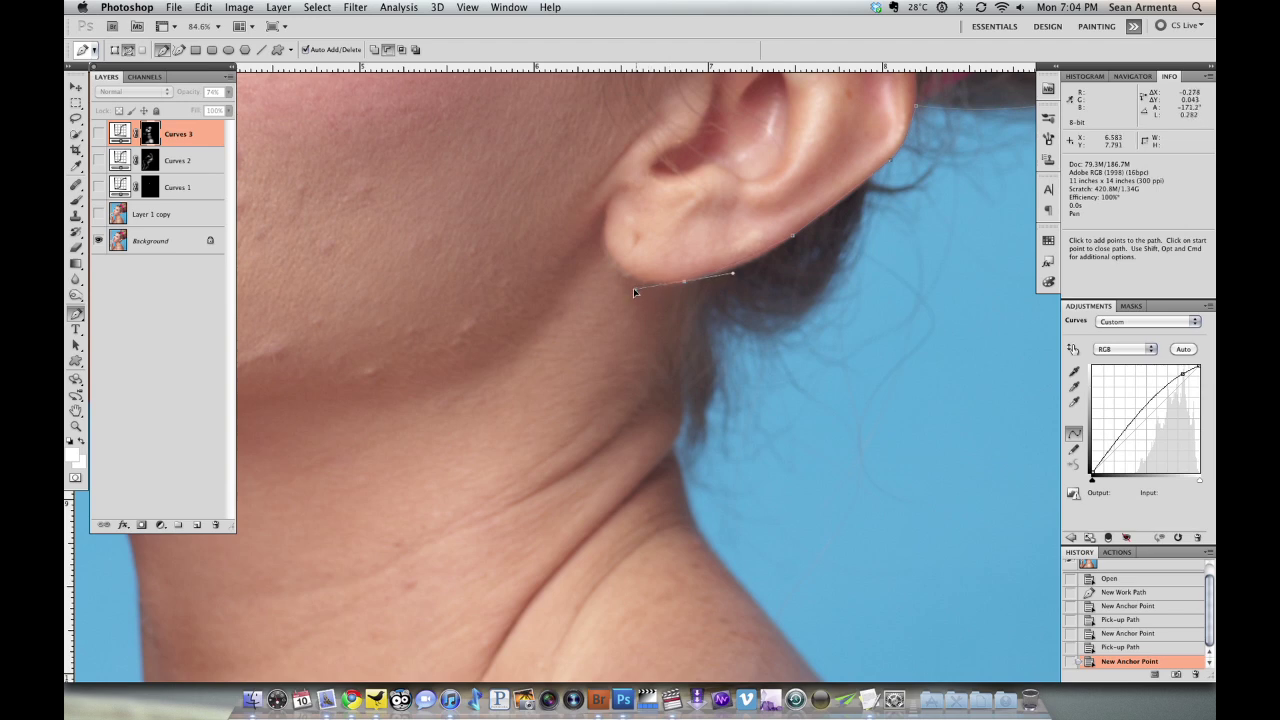
Step: Continue the Pen tool path beneath the earlobe, removing the last anchor point's outgoing direction handle for the next segment
{"action": "left_click", "coordinate": [683, 284]}
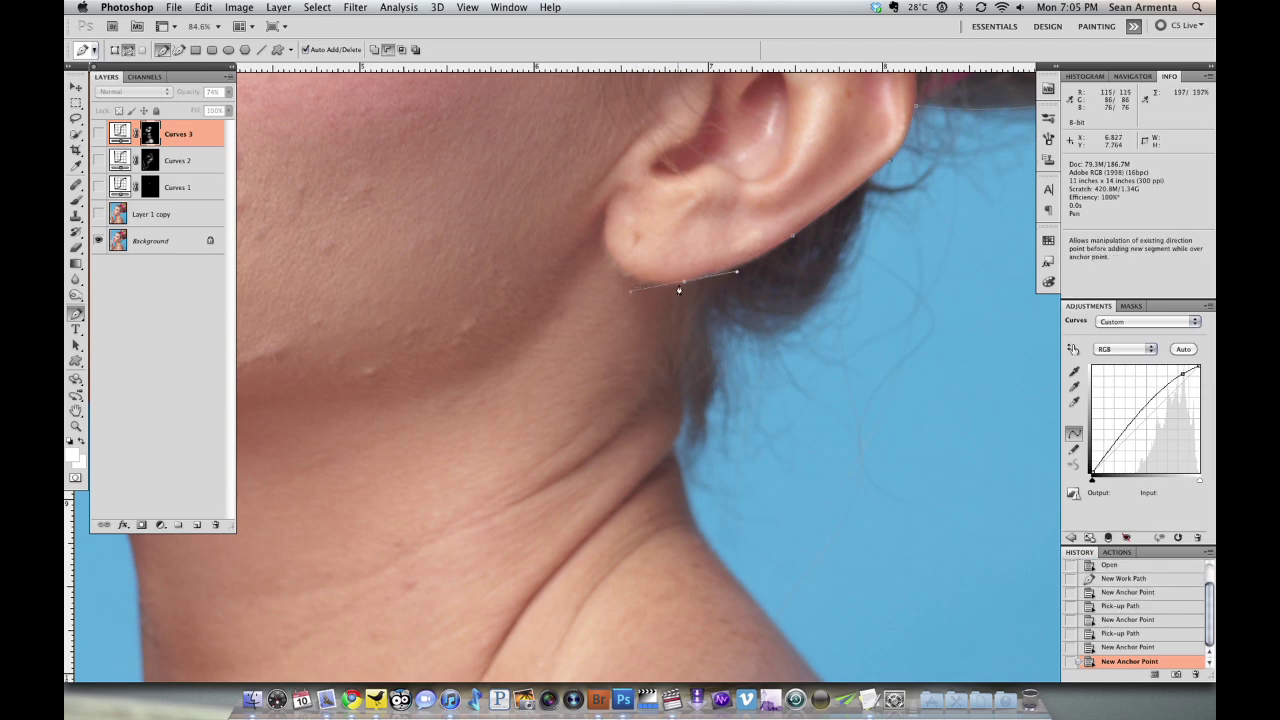
{"action": "left_click", "coordinate": [683, 285]}
{"action": "scroll", "coordinate": [683, 289], "scroll_direction": "down", "scroll_amount": 5}
{"action": "scroll", "coordinate": [683, 289], "scroll_direction": "right", "scroll_amount": 4}
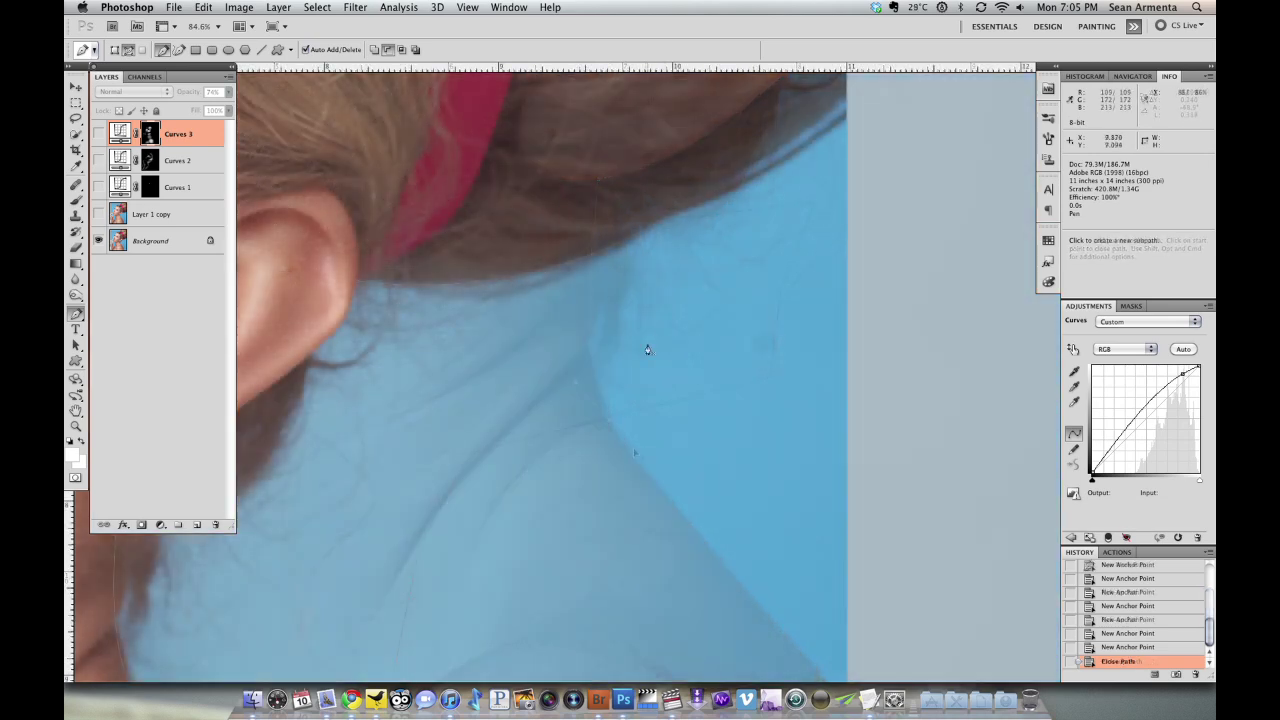
Step: Convert the closed path around the background behind the ear and neck into a selection and feather it
{"action": "key", "text": "super+Return"}
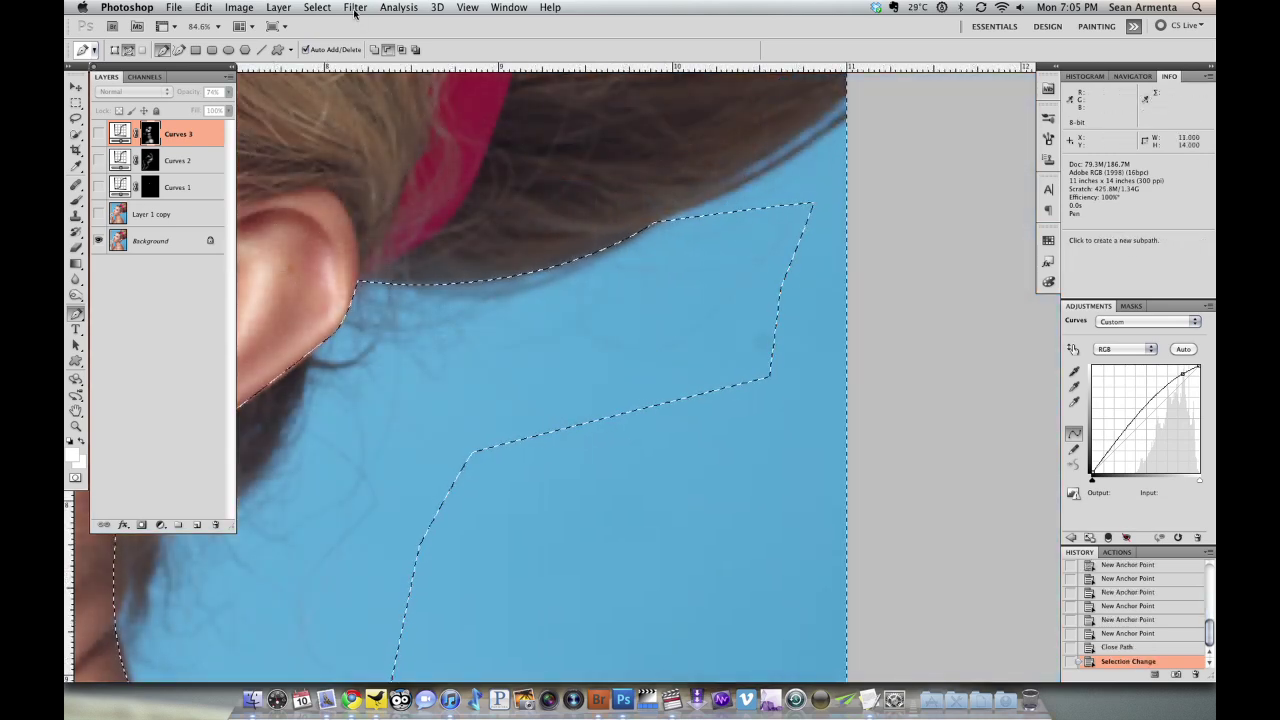
{"action": "left_click", "coordinate": [318, 8]}
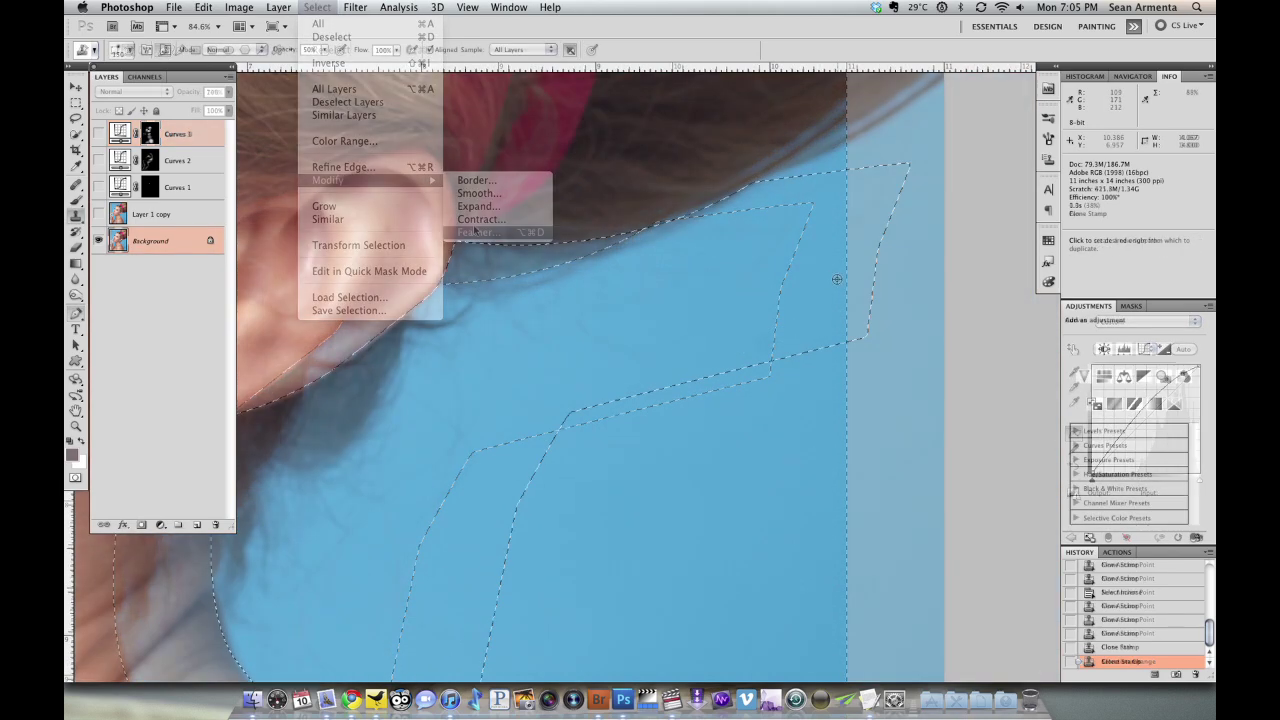
Step: Clone clean blue background over the stray hairs behind the ear and neck inside the selection at 50% opacity, and deselect
{"action": "left_click", "coordinate": [880, 192]}
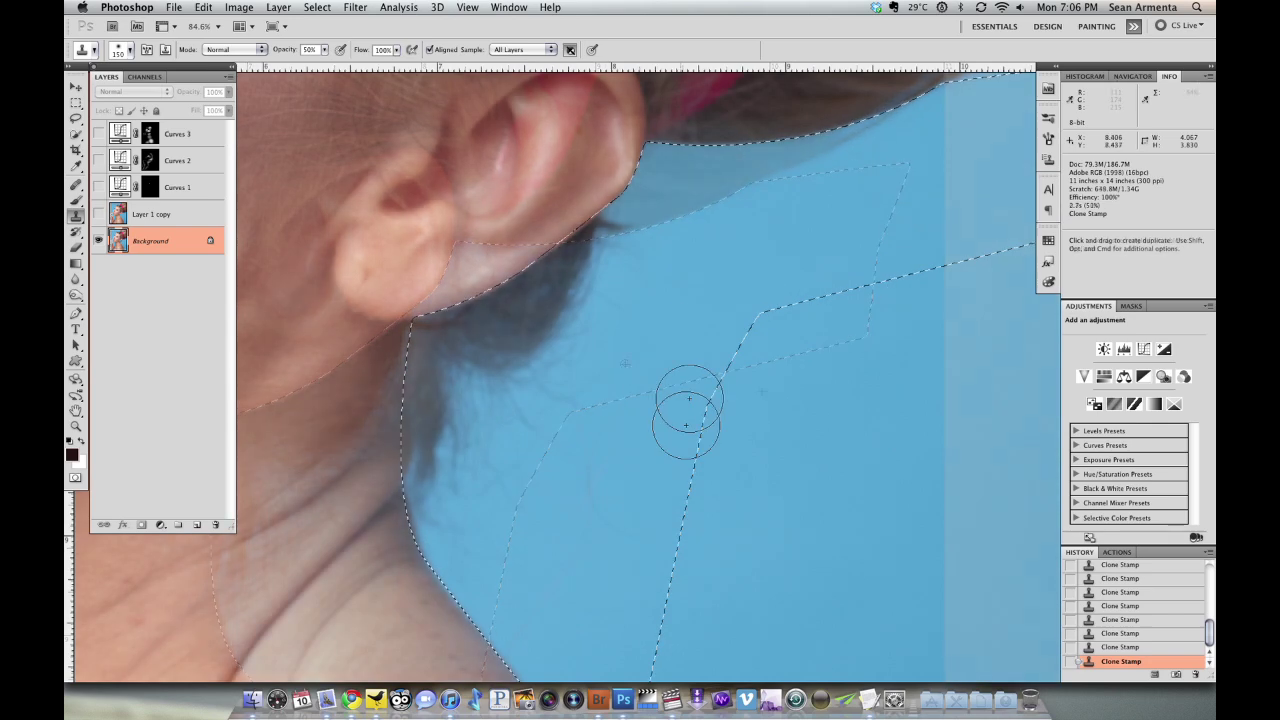
{"action": "mouse_move", "coordinate": [543, 386]}
{"action": "left_mouse_down"}
{"action": "mouse_move", "coordinate": [634, 230]}
{"action": "mouse_move", "coordinate": [571, 306]}
{"action": "mouse_move", "coordinate": [534, 314]}
{"action": "left_mouse_up"}
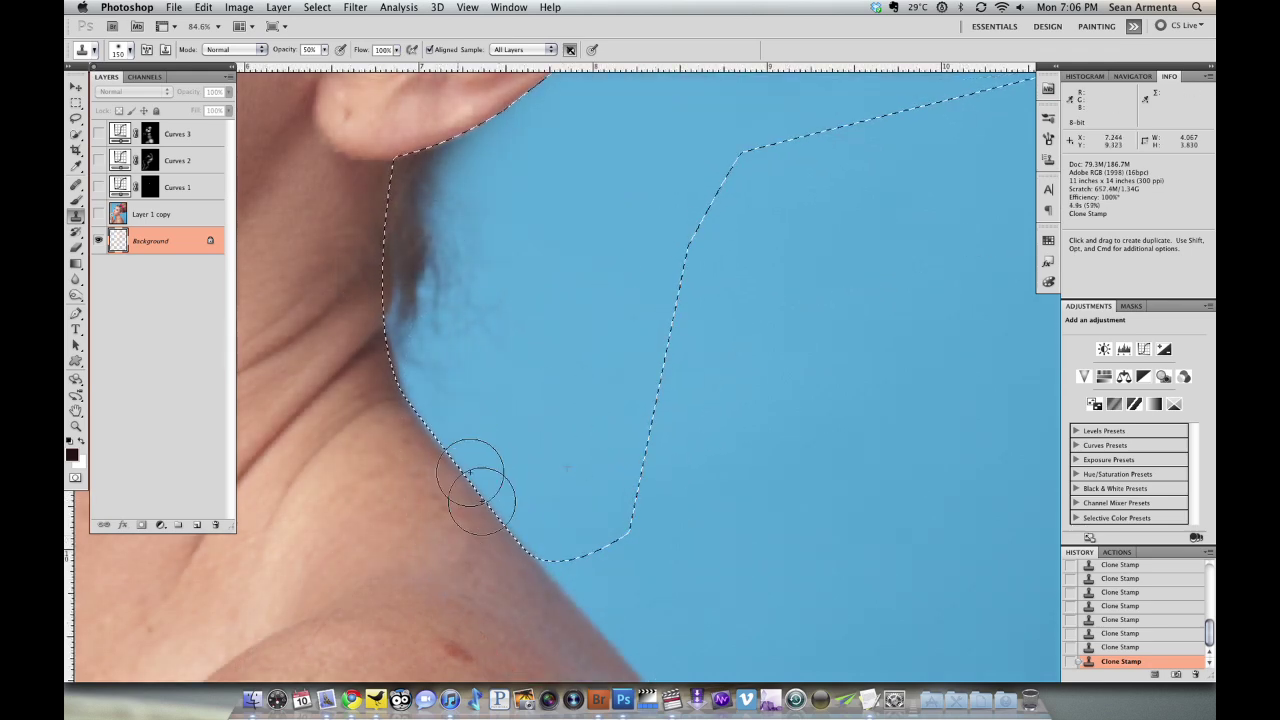
{"action": "left_click", "coordinate": [565, 366], "text": "alt"}
{"action": "mouse_move", "coordinate": [477, 280]}
{"action": "left_mouse_down"}
{"action": "mouse_move", "coordinate": [442, 318]}
{"action": "mouse_move", "coordinate": [405, 238]}
{"action": "left_mouse_up"}
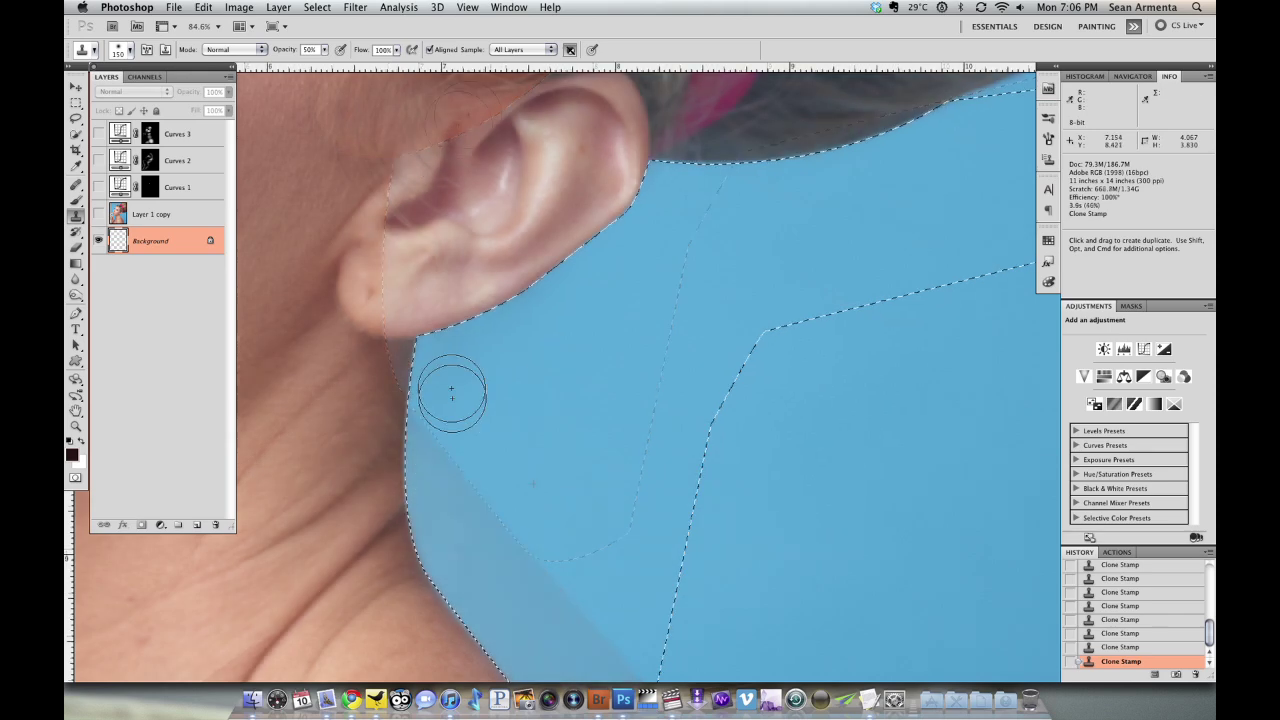
{"action": "left_click_drag", "start_coordinate": [597, 249], "coordinate": [521, 321]}
{"action": "key", "text": "super+d"}
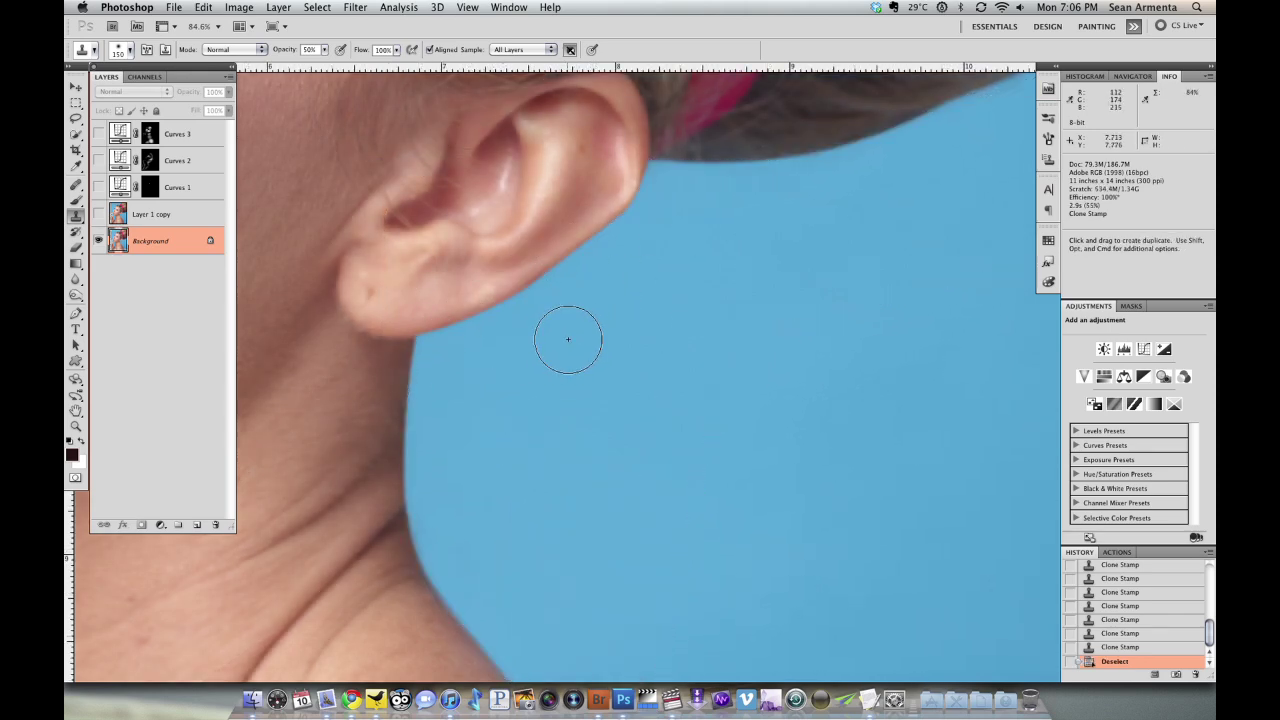
{"action": "key", "text": "super"}
{"action": "key", "text": "super+minus"}
{"action": "key", "text": "super+minus"}
{"action": "key", "text": "super+minus"}
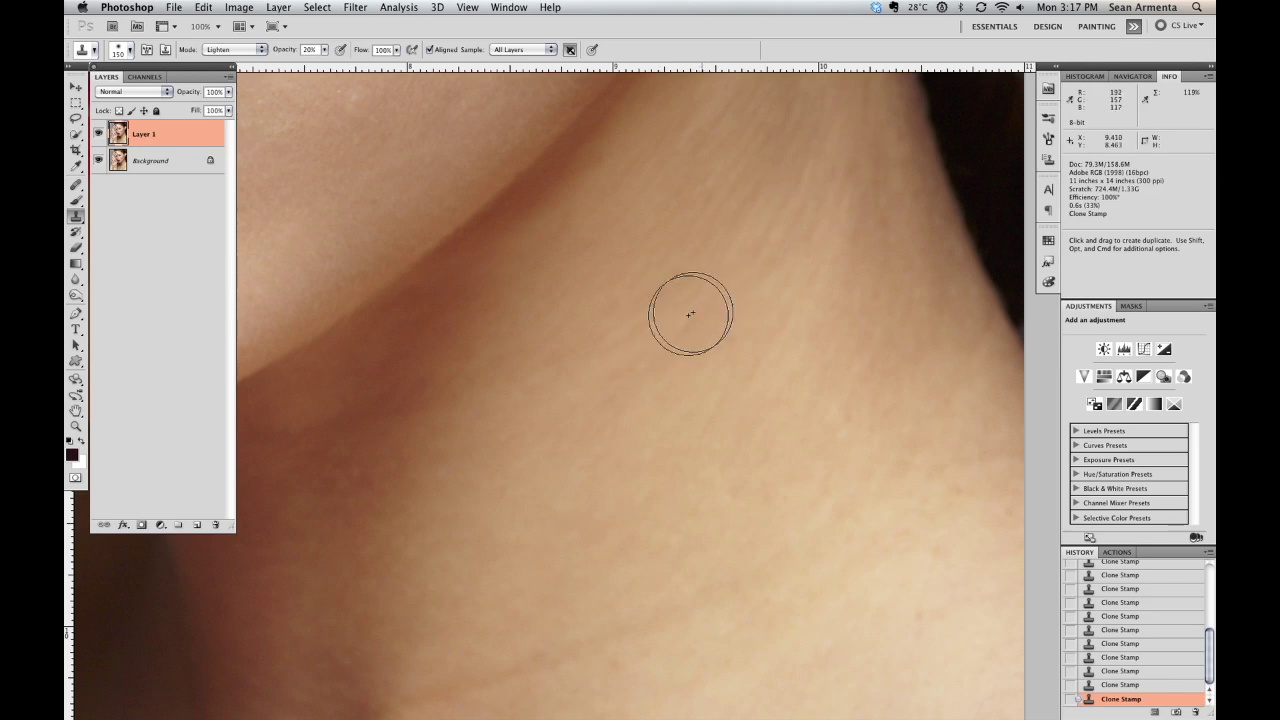
Step: Lighten the crease lines across the lower neck on Layer 1 with Clone Stamp strokes in Lighten mode at 20% opacity
{"action": "left_click_drag", "start_coordinate": [525, 559], "coordinate": [609, 283]}
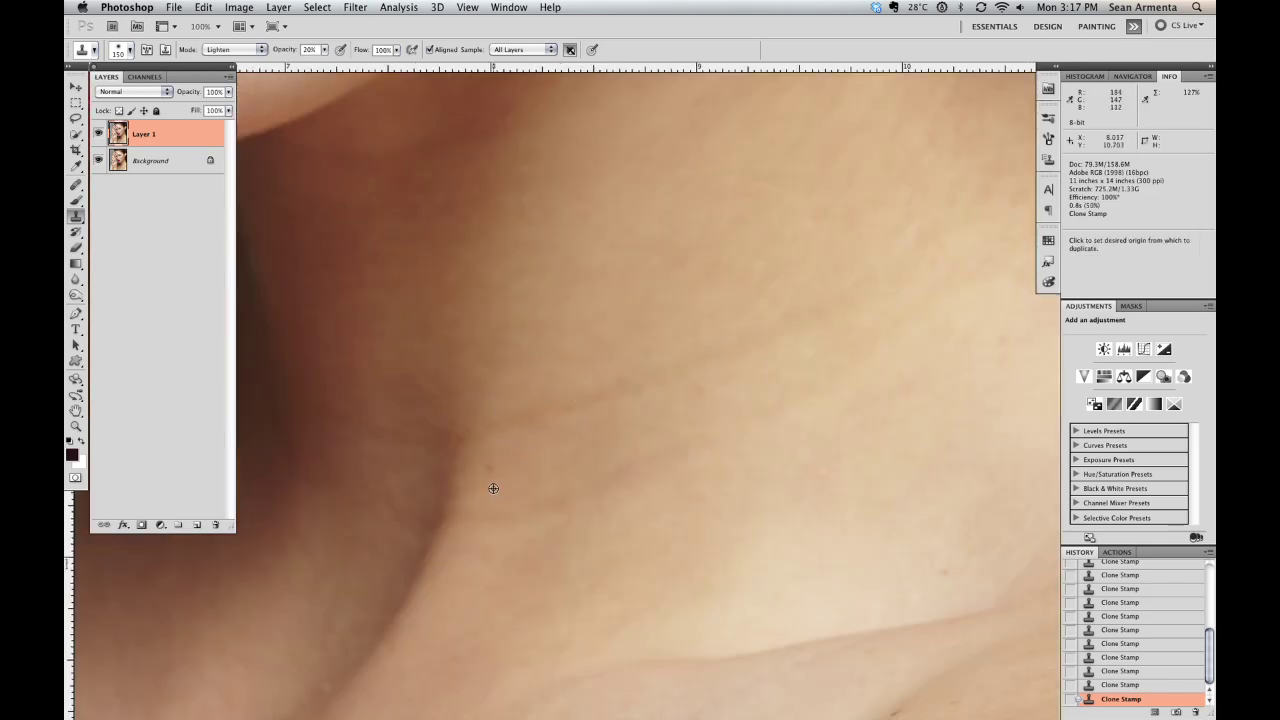
{"action": "left_click", "coordinate": [513, 355], "text": "alt"}
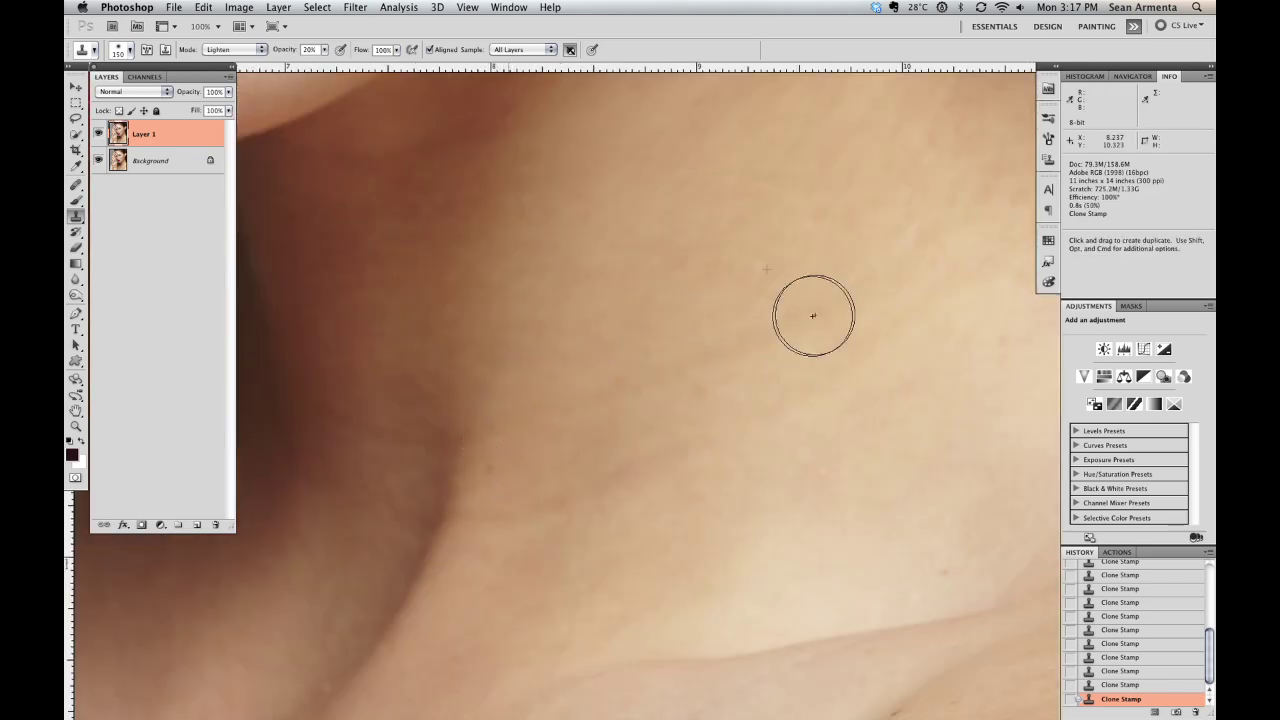
{"action": "left_click_drag", "start_coordinate": [950, 229], "coordinate": [480, 431]}
{"action": "mouse_move", "coordinate": [491, 475]}
{"action": "left_mouse_down"}
{"action": "mouse_move", "coordinate": [503, 508]}
{"action": "mouse_move", "coordinate": [700, 437]}
{"action": "mouse_move", "coordinate": [568, 484]}
{"action": "mouse_move", "coordinate": [899, 312]}
{"action": "mouse_move", "coordinate": [941, 244]}
{"action": "mouse_move", "coordinate": [764, 342]}
{"action": "mouse_move", "coordinate": [780, 336]}
{"action": "mouse_move", "coordinate": [419, 491]}
{"action": "mouse_move", "coordinate": [569, 437]}
{"action": "left_mouse_up"}
{"action": "left_click", "coordinate": [601, 433], "text": "alt"}
{"action": "mouse_move", "coordinate": [576, 492]}
{"action": "left_mouse_down"}
{"action": "mouse_move", "coordinate": [587, 451]}
{"action": "mouse_move", "coordinate": [564, 472]}
{"action": "mouse_move", "coordinate": [564, 451]}
{"action": "mouse_move", "coordinate": [596, 386]}
{"action": "mouse_move", "coordinate": [476, 352]}
{"action": "mouse_move", "coordinate": [562, 390]}
{"action": "mouse_move", "coordinate": [460, 354]}
{"action": "left_mouse_up"}
Step: Soften the dark shadow on the neck beneath the jawline with Clone Stamp strokes in Lighten mode at 20% opacity
{"action": "mouse_move", "coordinate": [826, 289]}
{"action": "left_mouse_down"}
{"action": "mouse_move", "coordinate": [720, 471]}
{"action": "mouse_move", "coordinate": [692, 583]}
{"action": "left_mouse_up"}
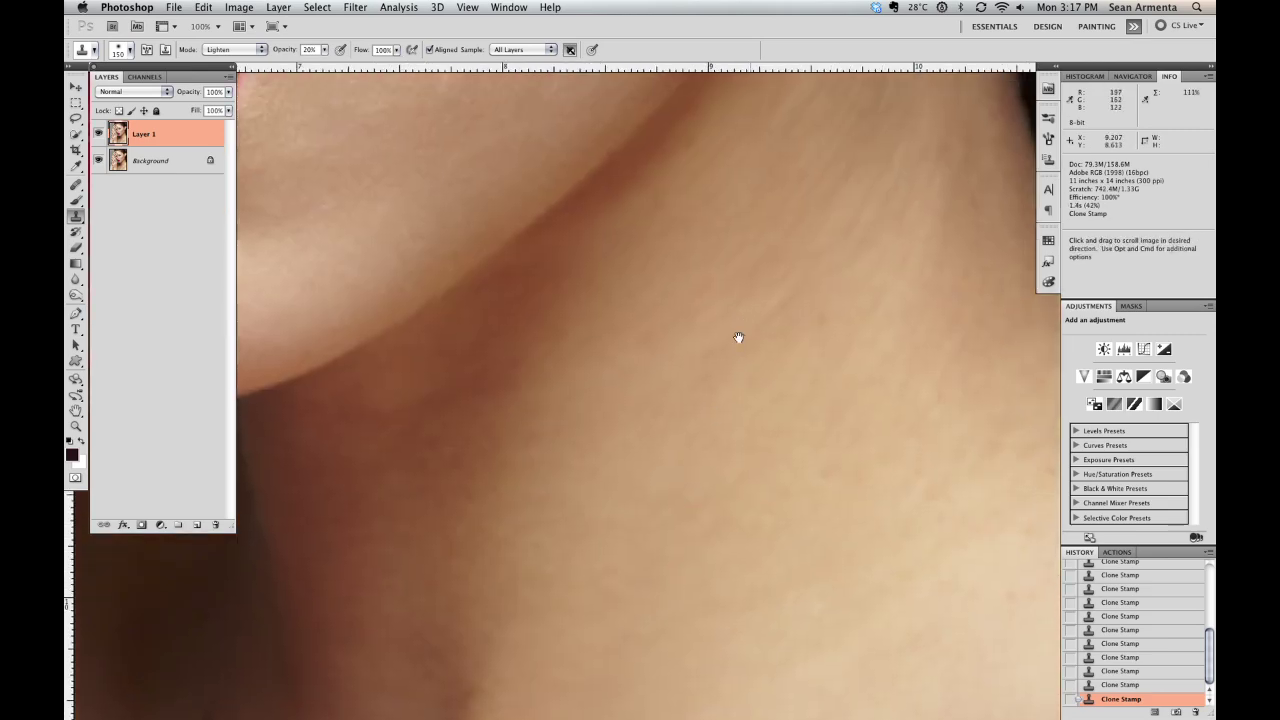
{"action": "left_click_drag", "start_coordinate": [738, 338], "coordinate": [681, 403]}
{"action": "left_click_drag", "start_coordinate": [490, 422], "coordinate": [352, 484]}
{"action": "left_click_drag", "start_coordinate": [461, 446], "coordinate": [390, 497]}
{"action": "left_click", "coordinate": [611, 311], "text": "alt"}
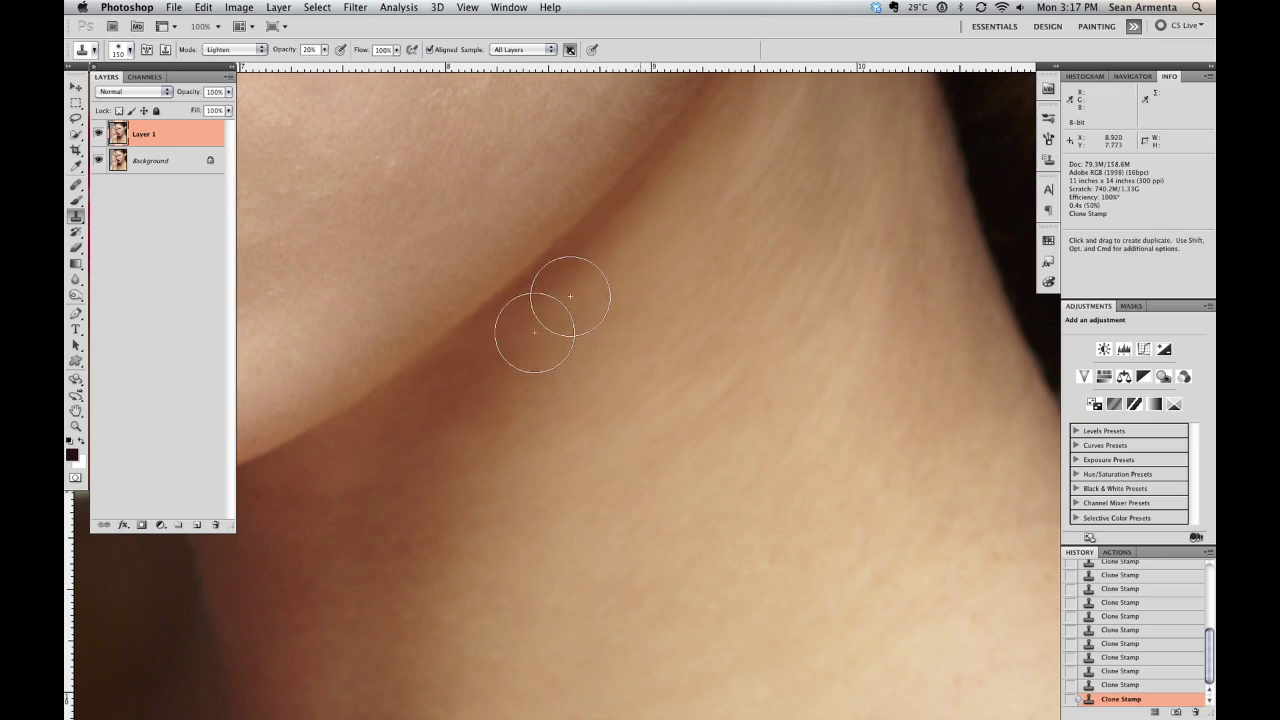
{"action": "key", "text": "super+0"}
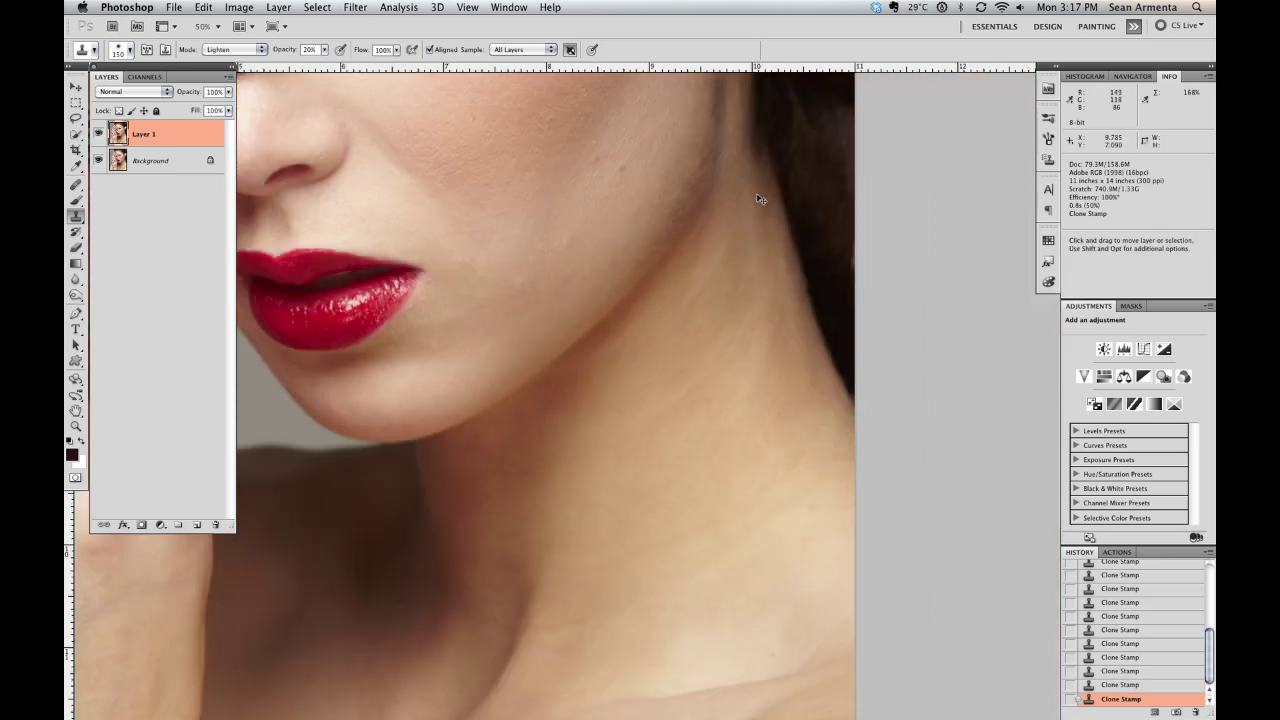